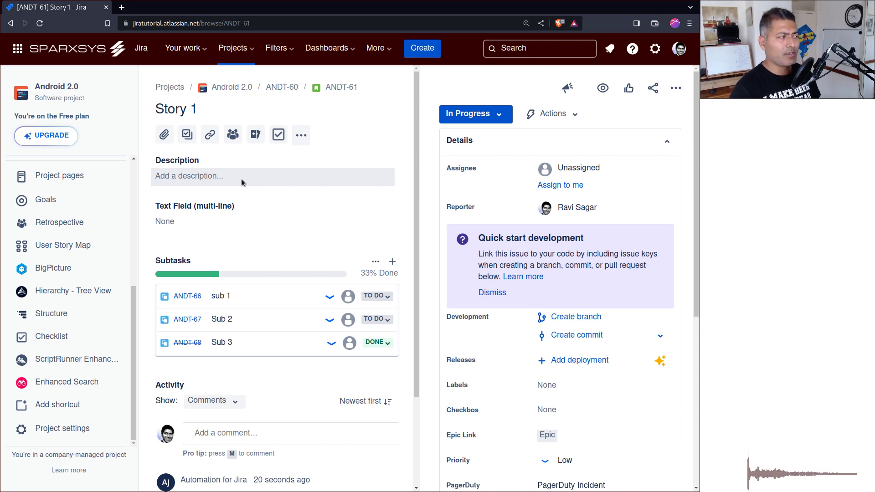
View the workflow diagram of Story 1, rearranging and enlarging it to examine the To Do, In Progress and Done statuses, and close it
click(495, 117)
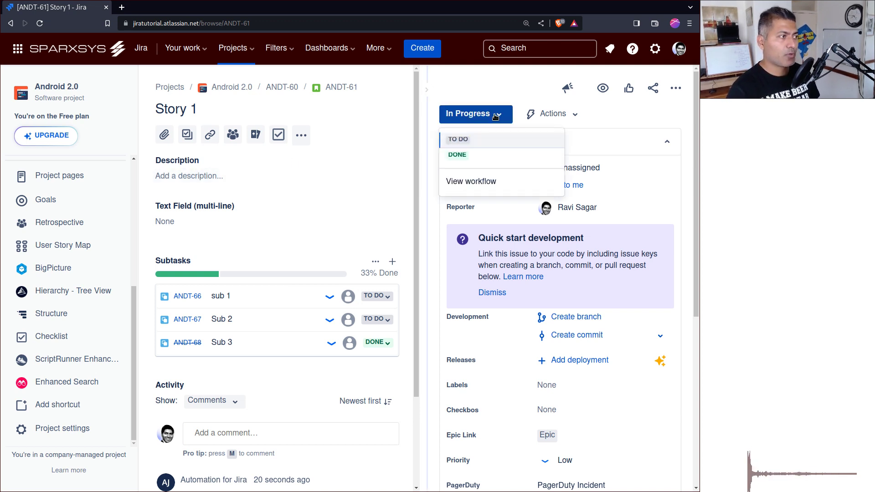
click(477, 182)
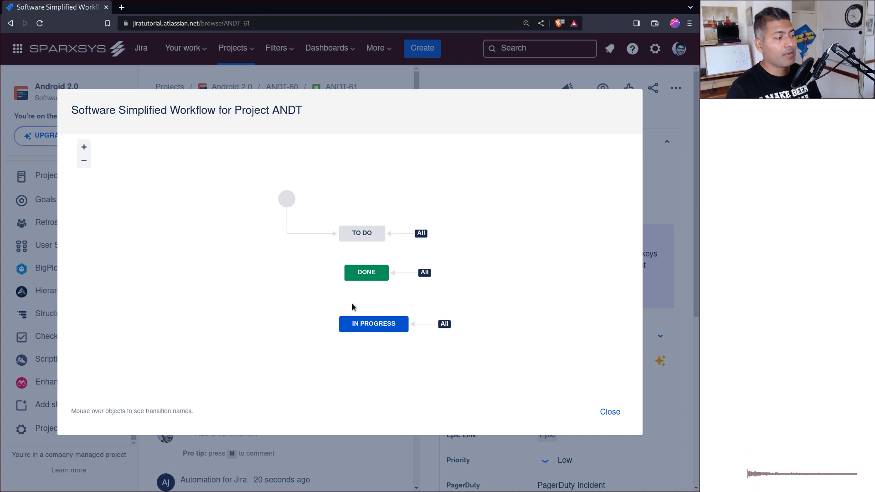
drag(370, 272, 520, 283)
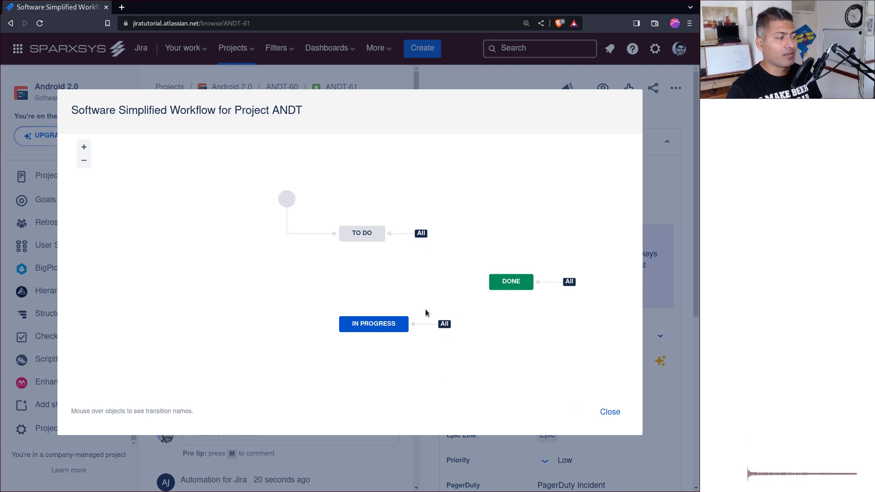
drag(374, 330, 349, 315)
drag(379, 240, 356, 242)
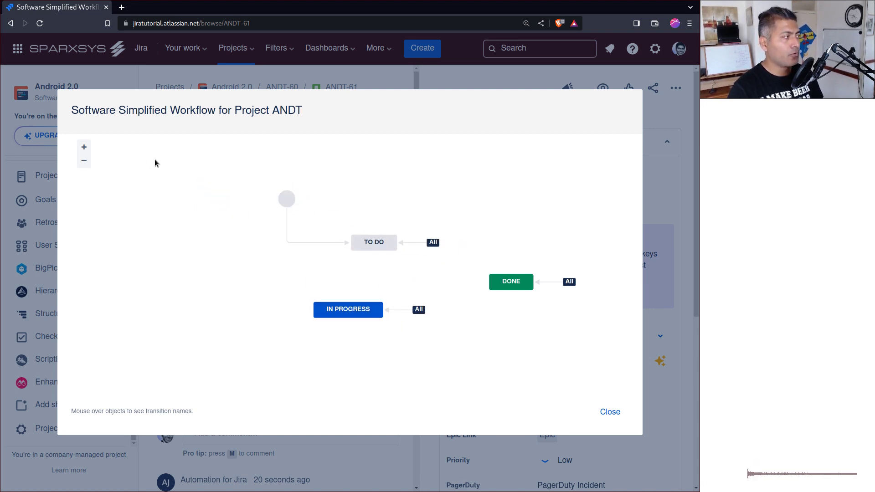
click(85, 149)
drag(423, 346, 350, 312)
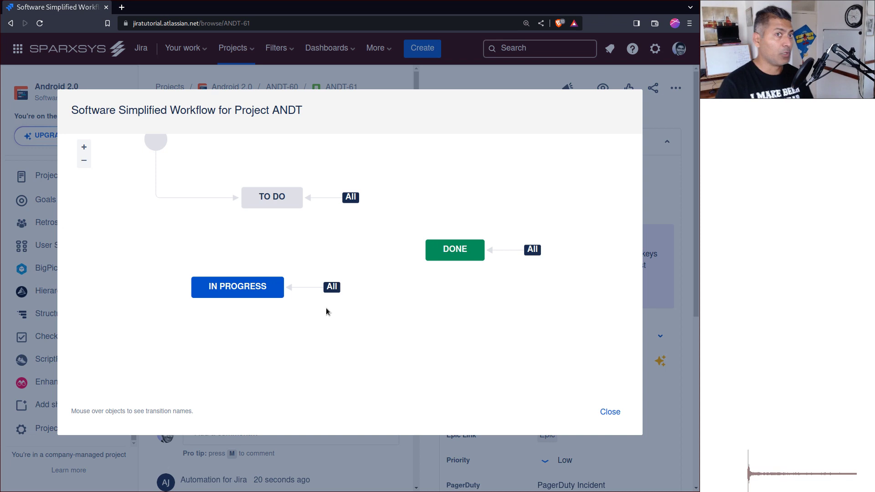
mouse_move(290, 202)
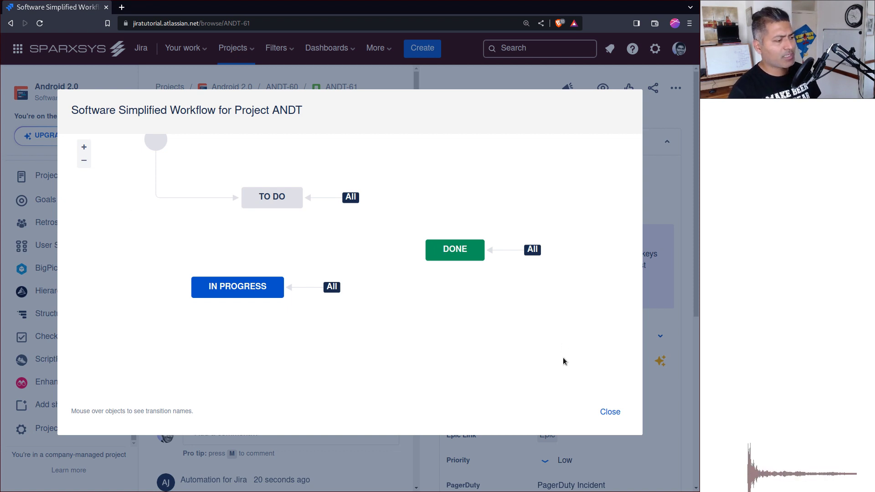
click(610, 413)
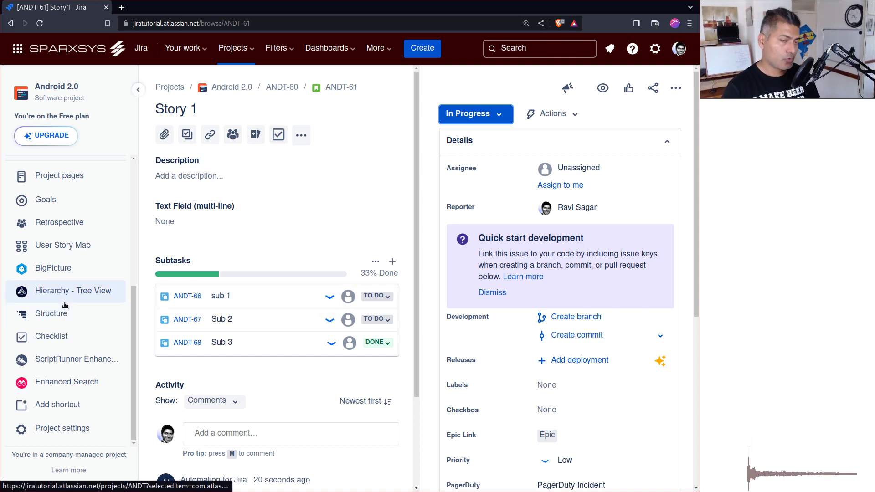
Open the Software Simplified Workflow for Project ANDT for editing from the project's settings and show it as a diagram
click(61, 427)
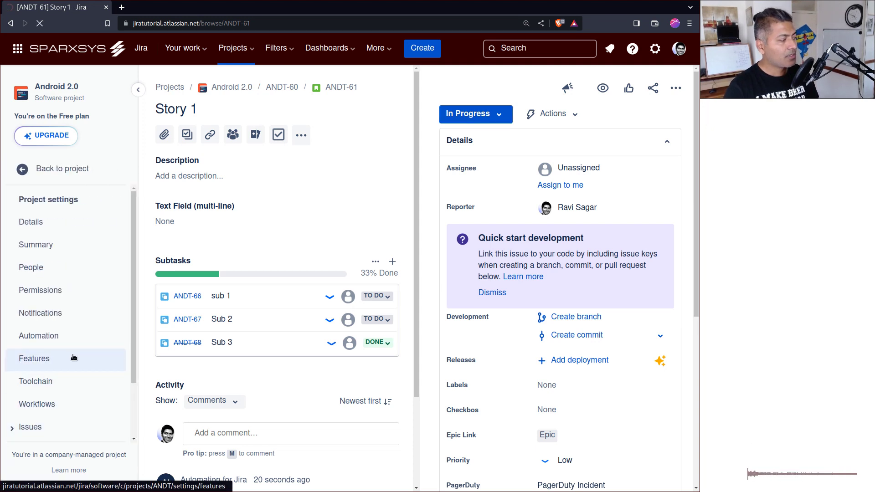
click(56, 410)
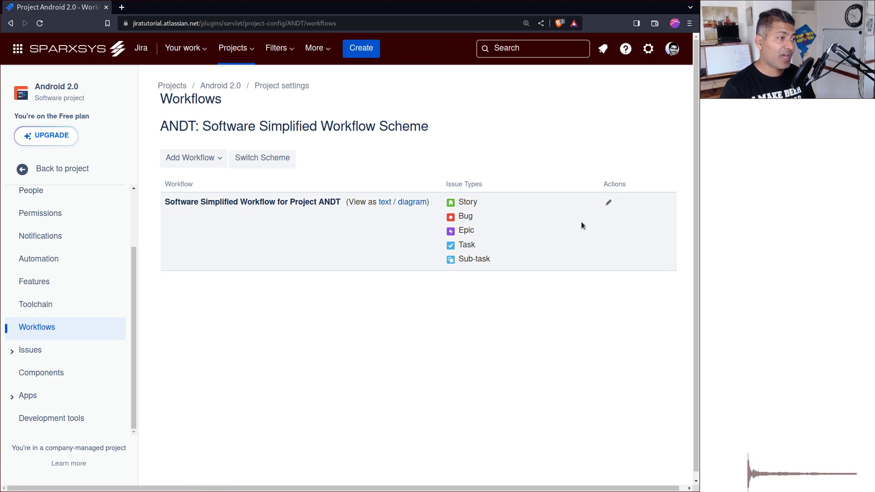
click(611, 206)
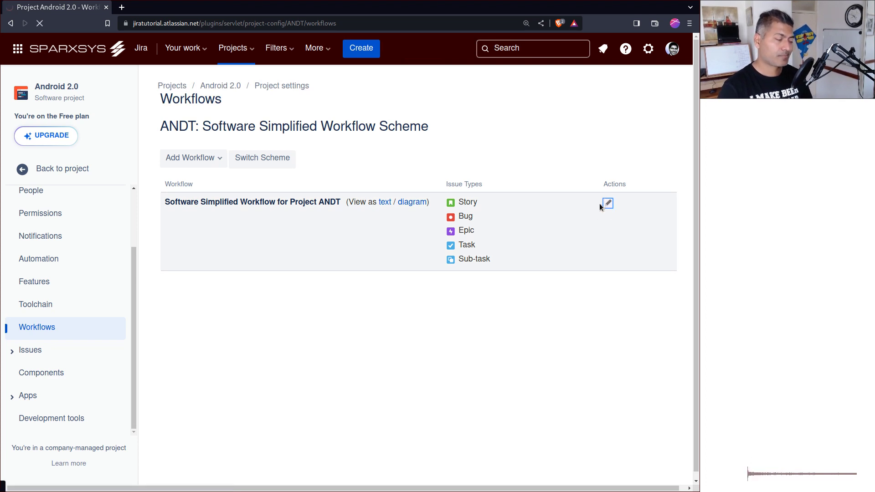
scroll(592, 211, up, 5)
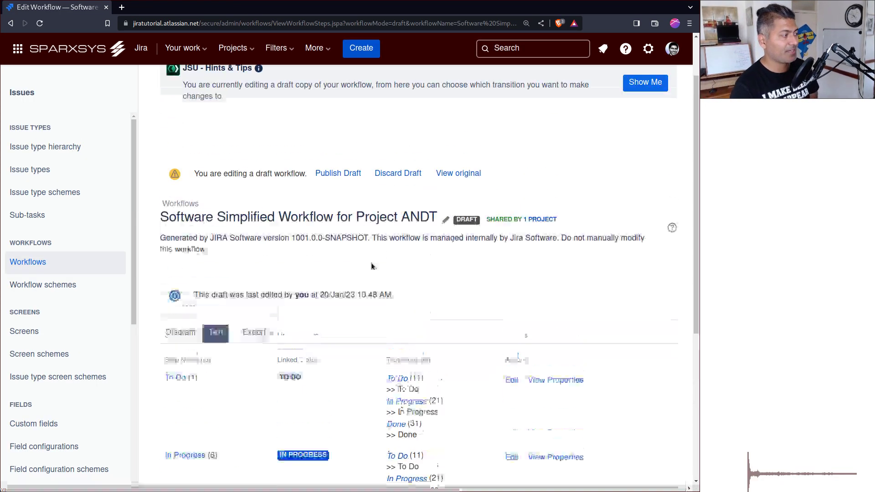
click(181, 286)
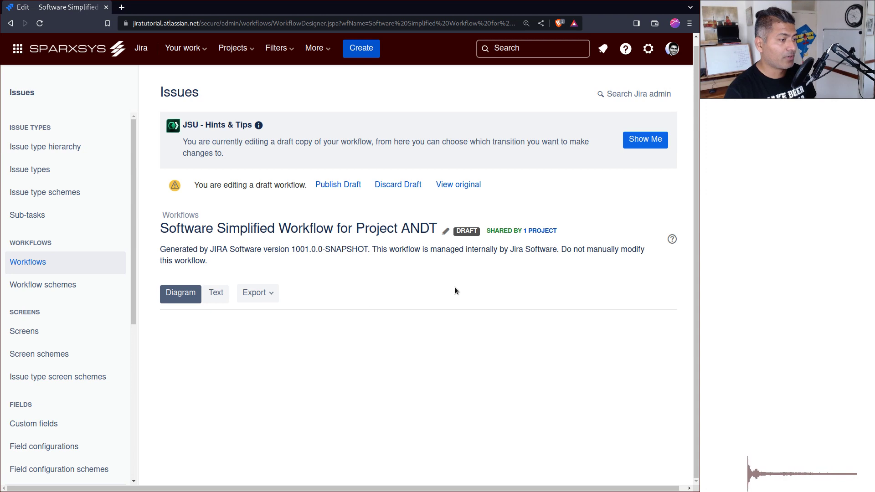
scroll(449, 290, down, 4)
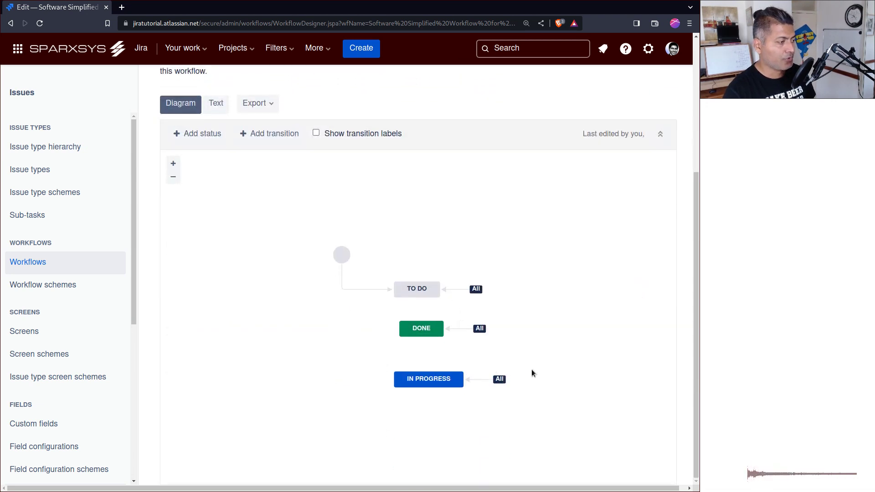
drag(538, 328, 445, 253)
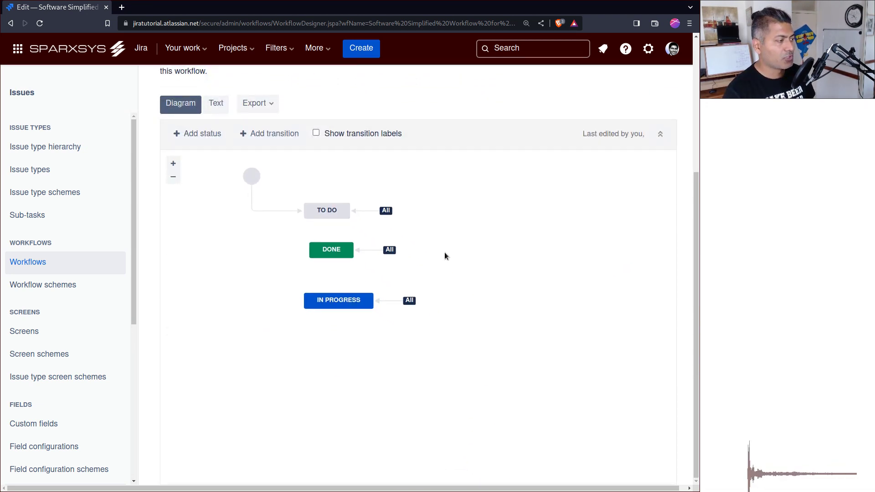
Inspect the Done transition's post functions and the parameters of the one that sets the Resolution, leaving them unedited
click(360, 251)
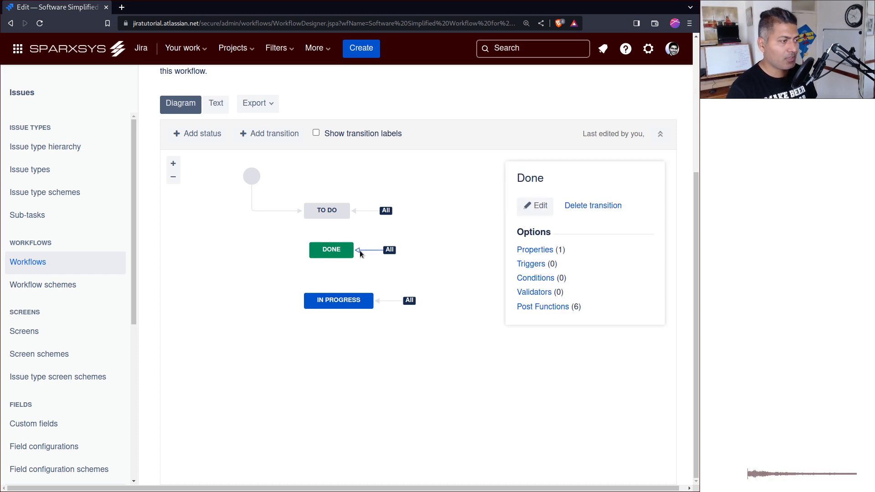
click(551, 313)
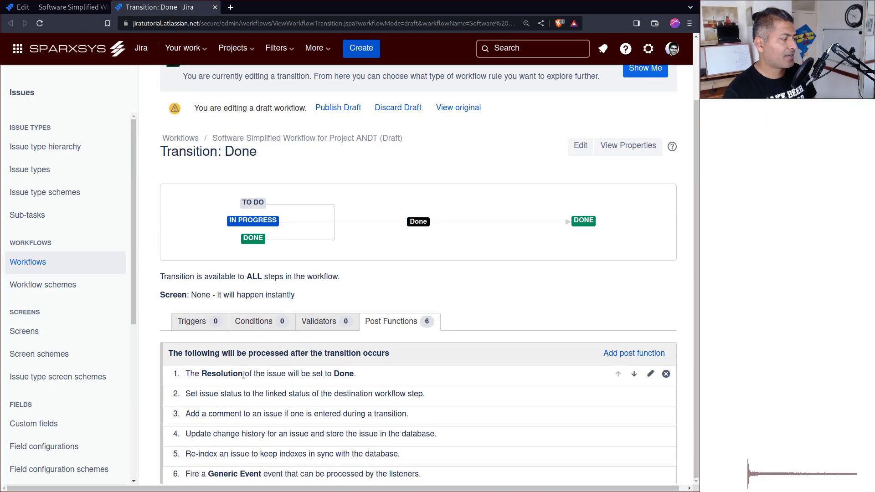
triple_click(243, 374)
click(243, 375)
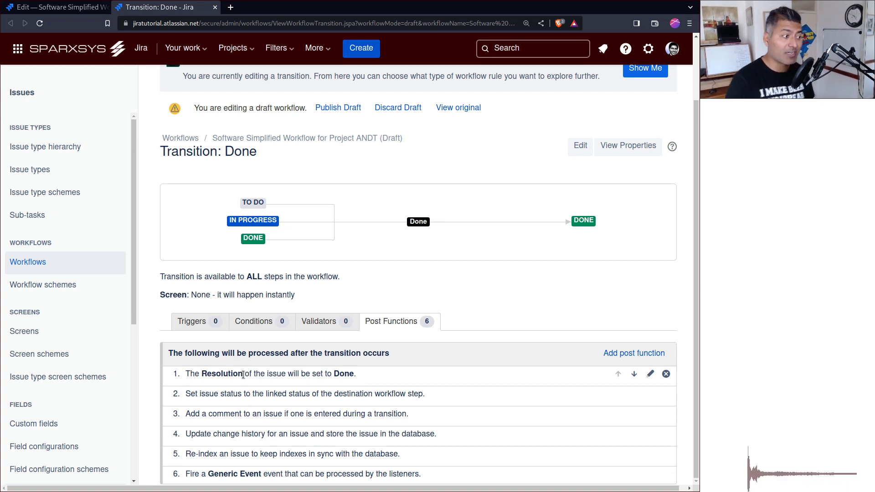
click(651, 375)
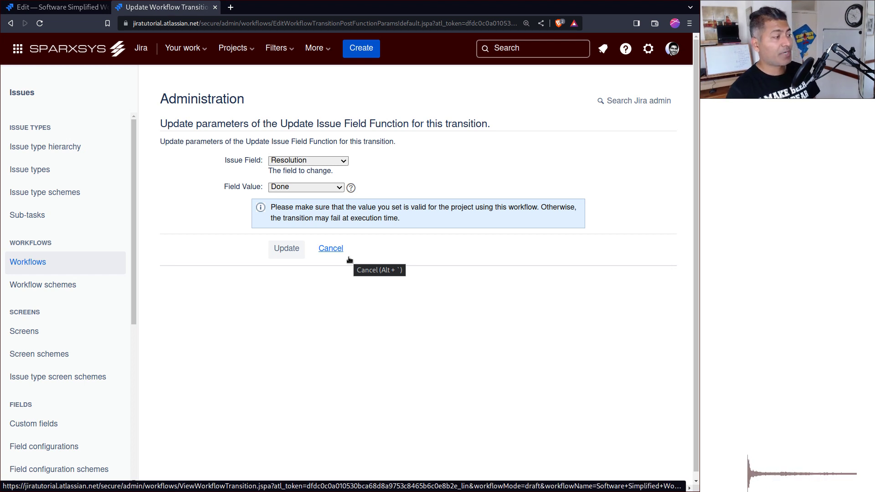
click(330, 254)
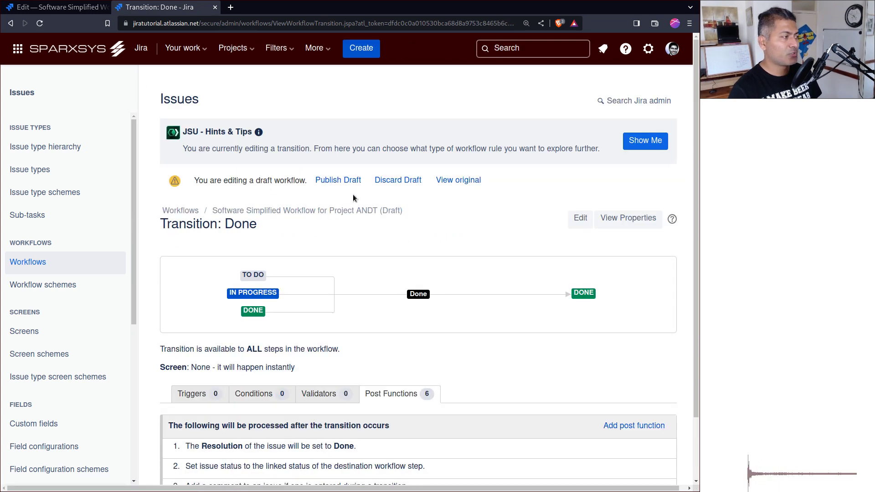
scroll(378, 296, down, 2)
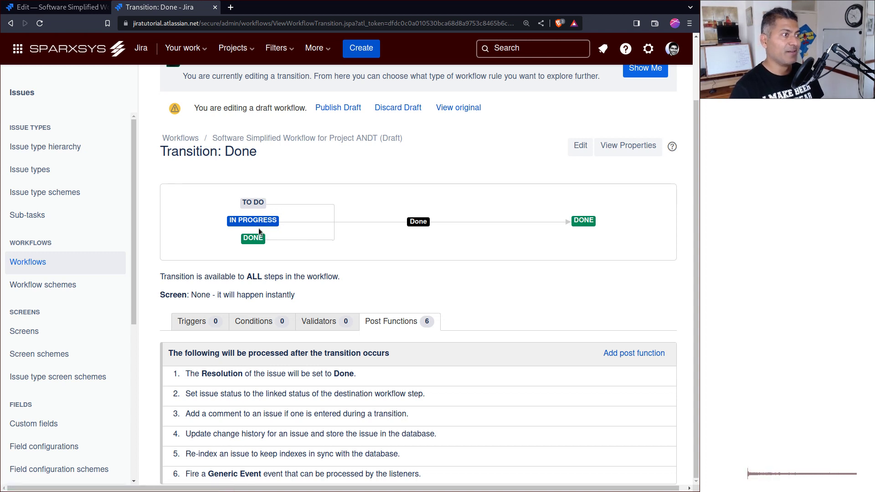
click(260, 205)
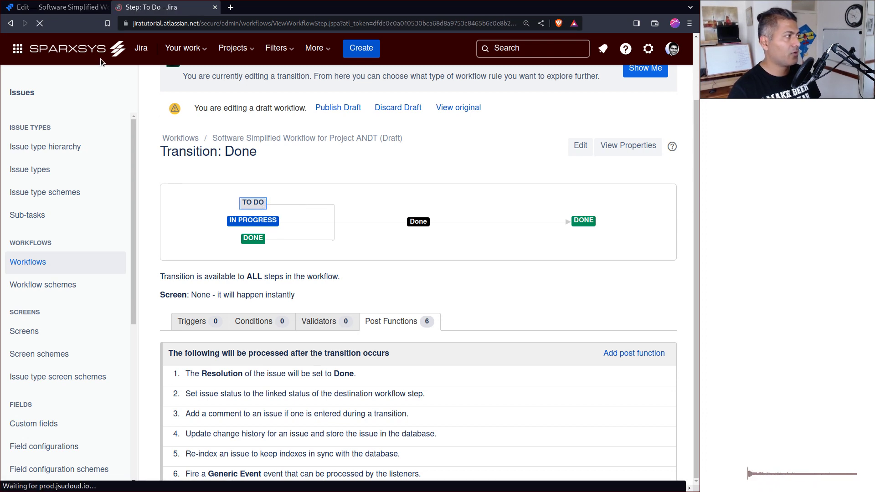
Return to the workflow diagram and inspect the To Do transition's post function for the Resolution, including its field value options
click(79, 8)
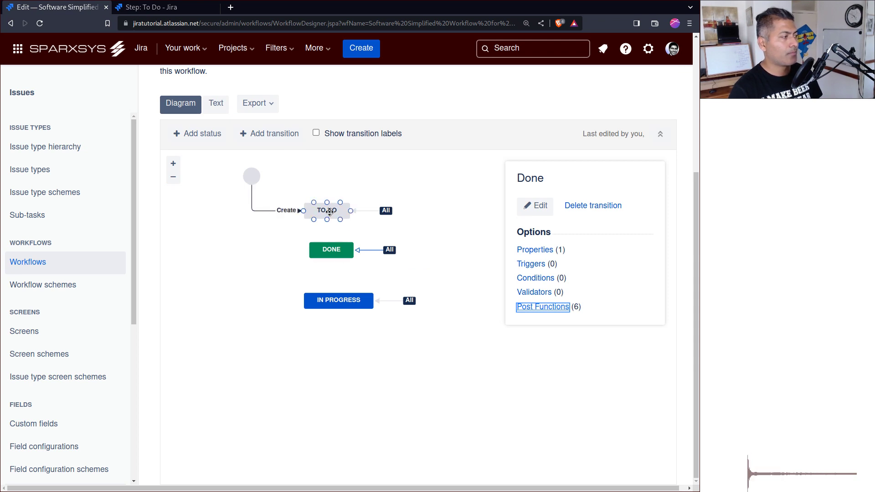
click(360, 212)
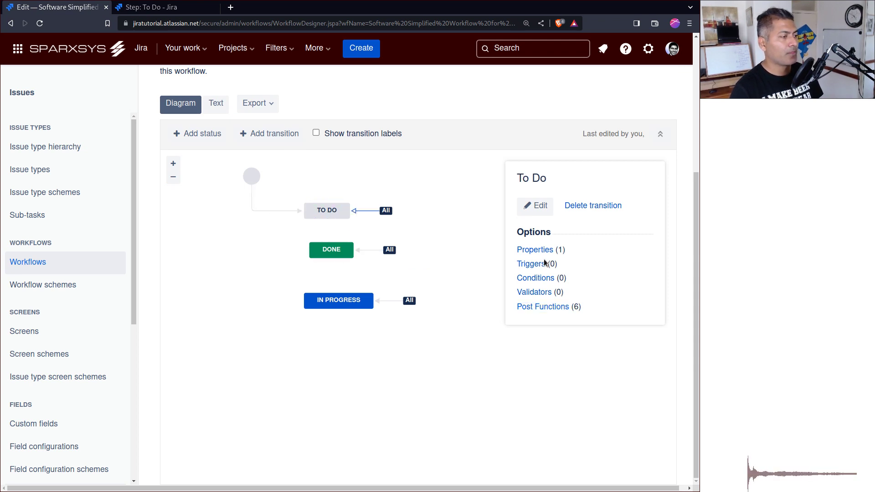
click(527, 306)
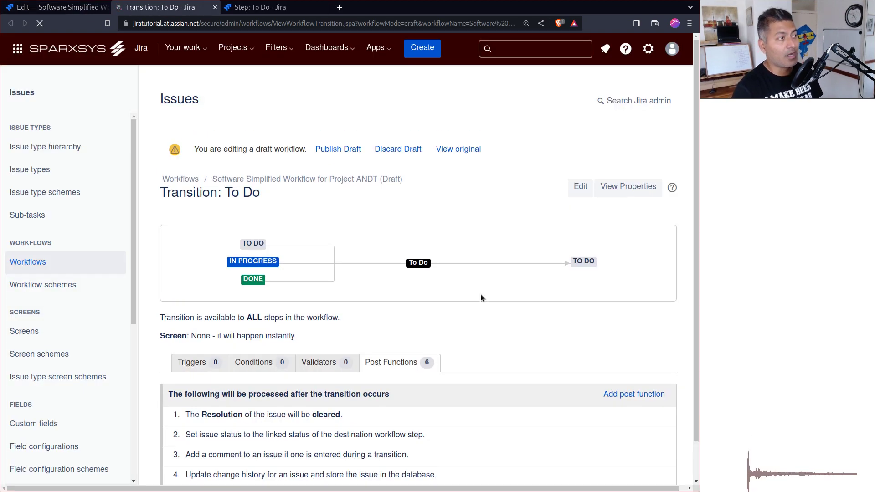
triple_click(292, 373)
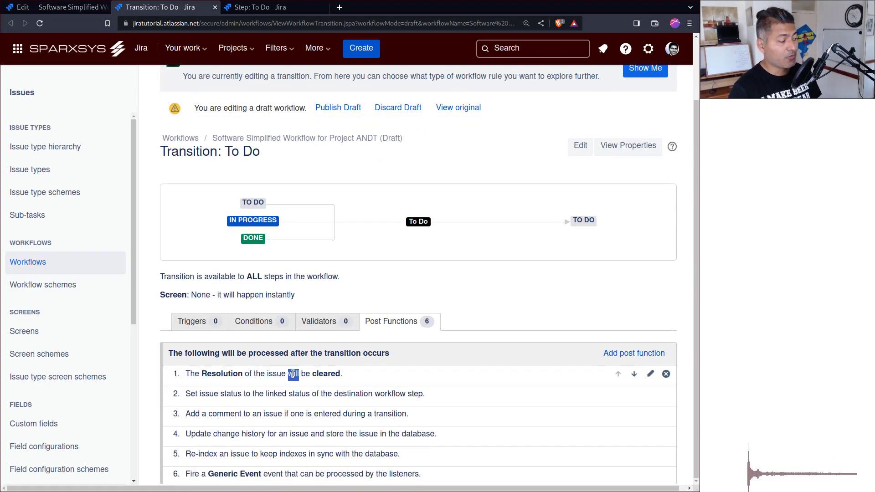
click(644, 377)
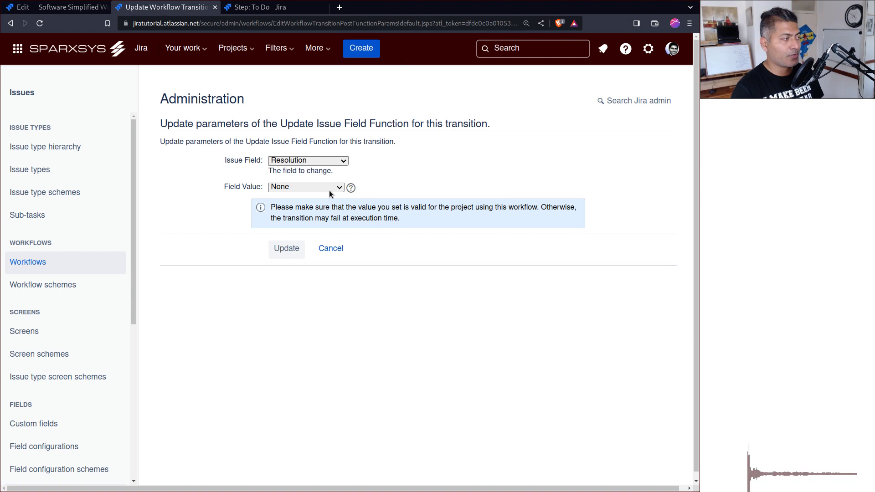
click(325, 189)
click(420, 196)
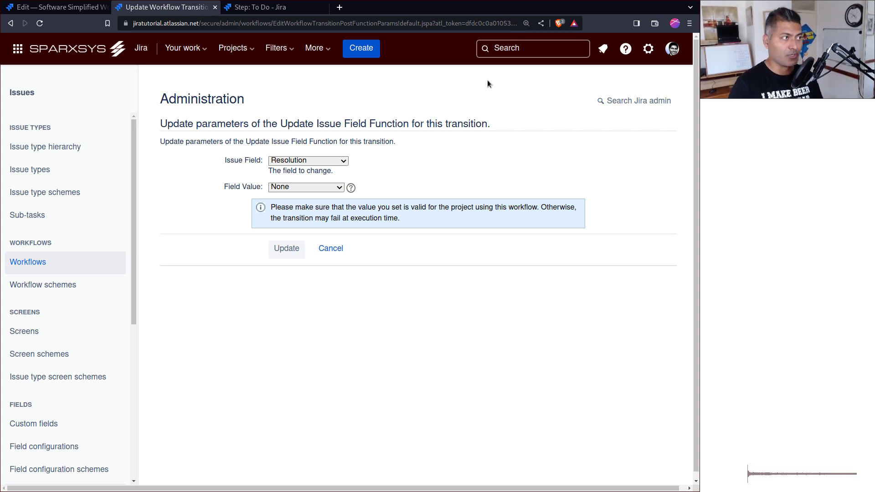
From ANDT-61 Story 1, create a Story in the Android 2.0 project with the summary "aasdfas" and open the new issue
click(517, 48)
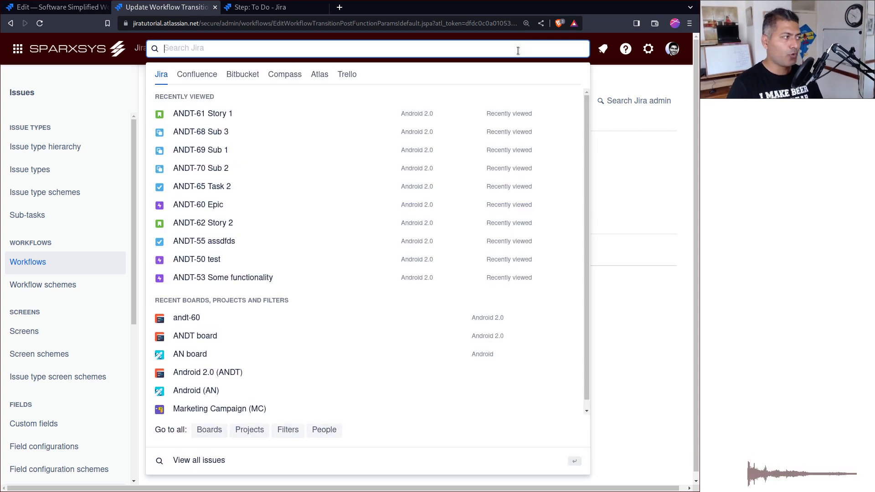
click(218, 113)
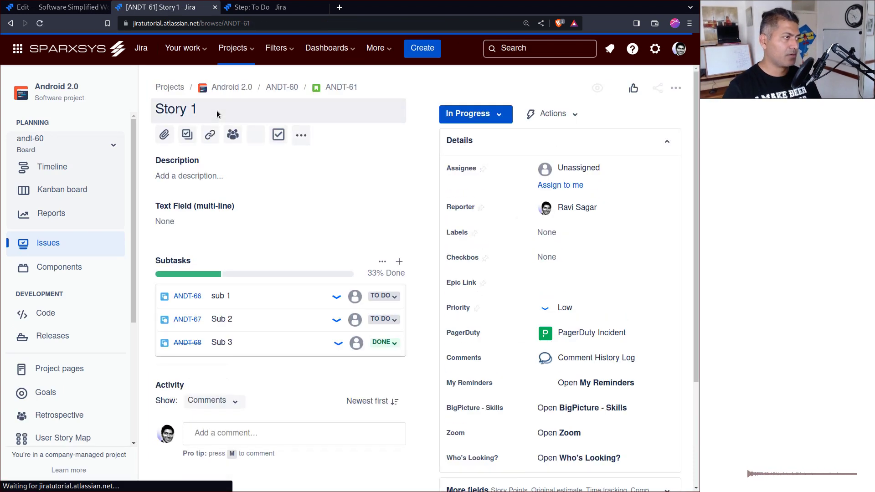
click(423, 49)
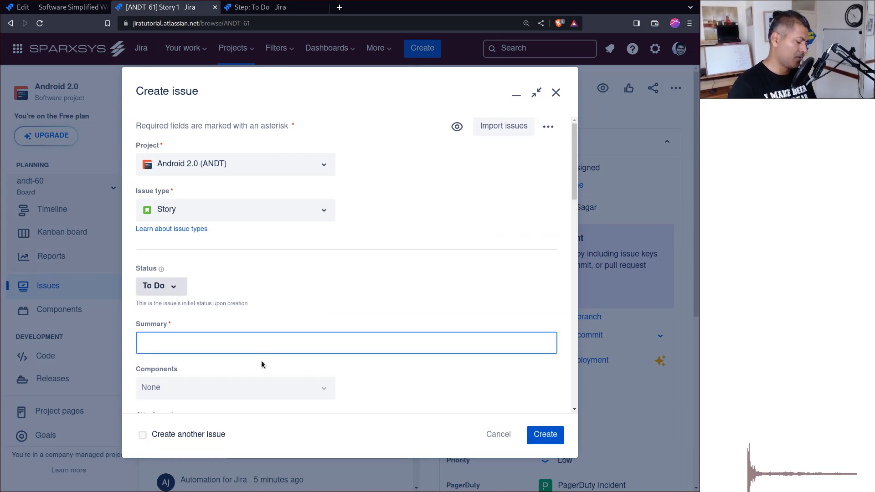
text(aasdfas)
click(563, 439)
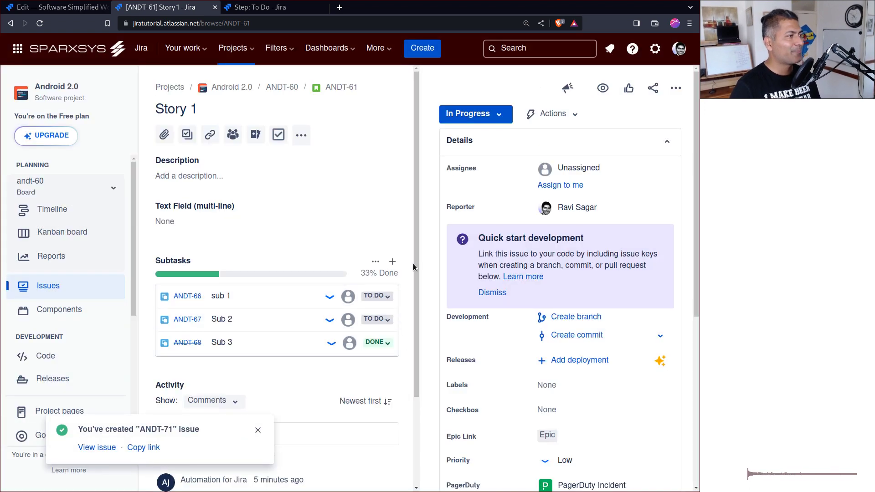
click(96, 447)
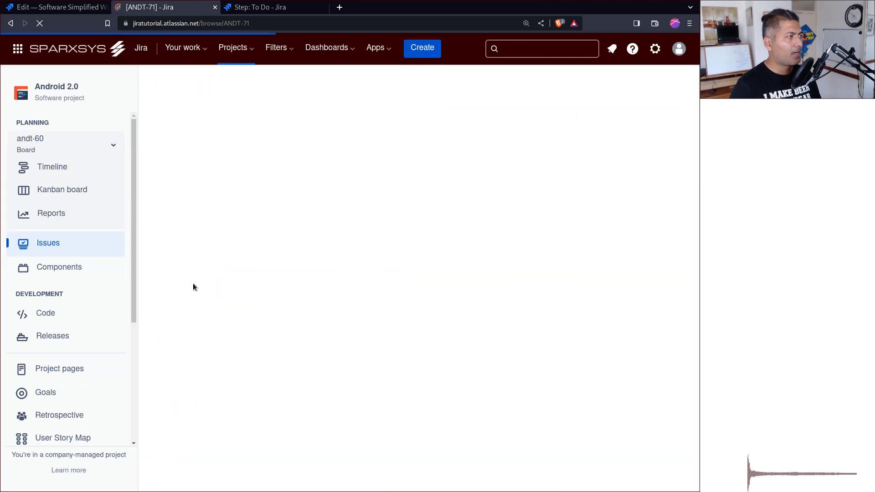
Open the list of all issues in the browser tab that shows the To Do workflow step
key(ctrl+Tab)
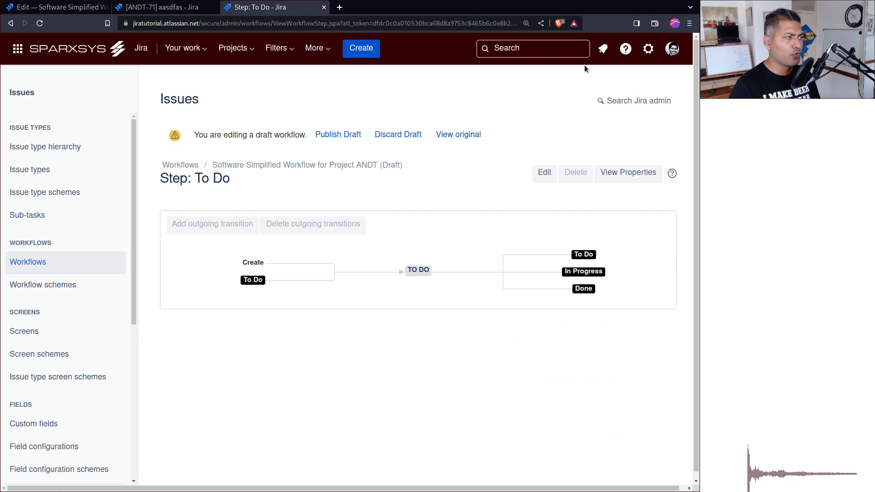
click(549, 49)
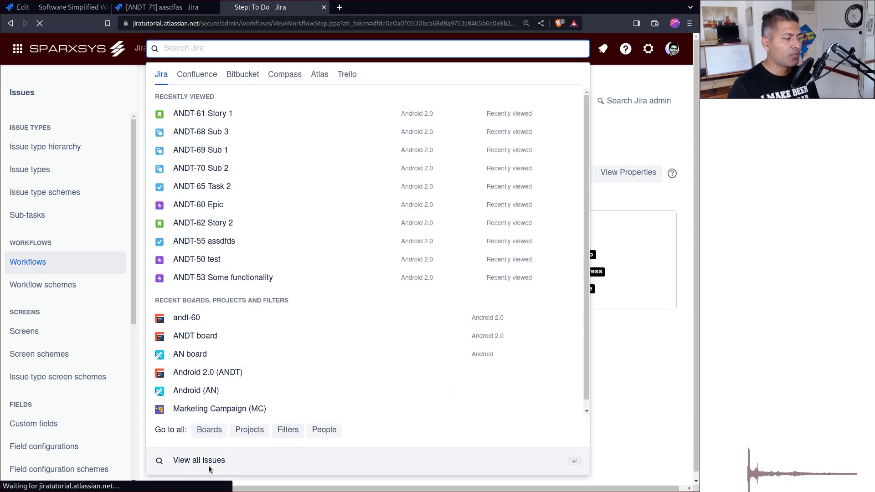
click(208, 464)
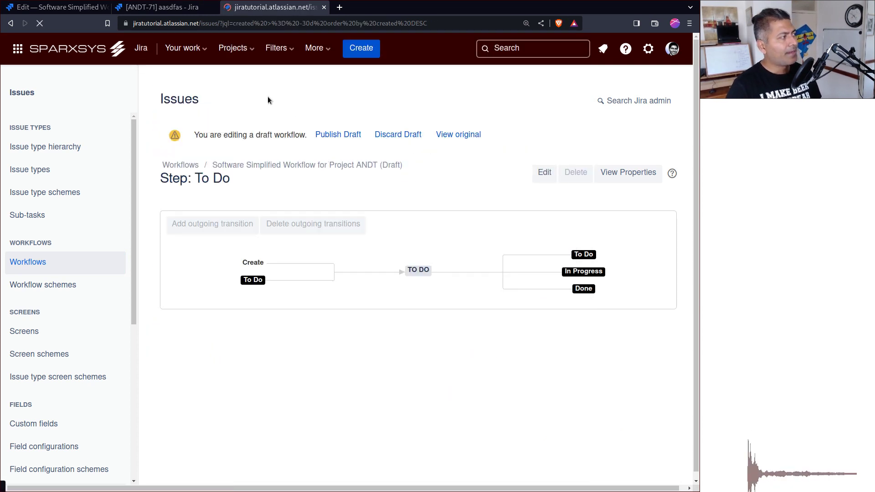
Return to issue ANDT-71 and view the workflow diagram behind its status
click(161, 7)
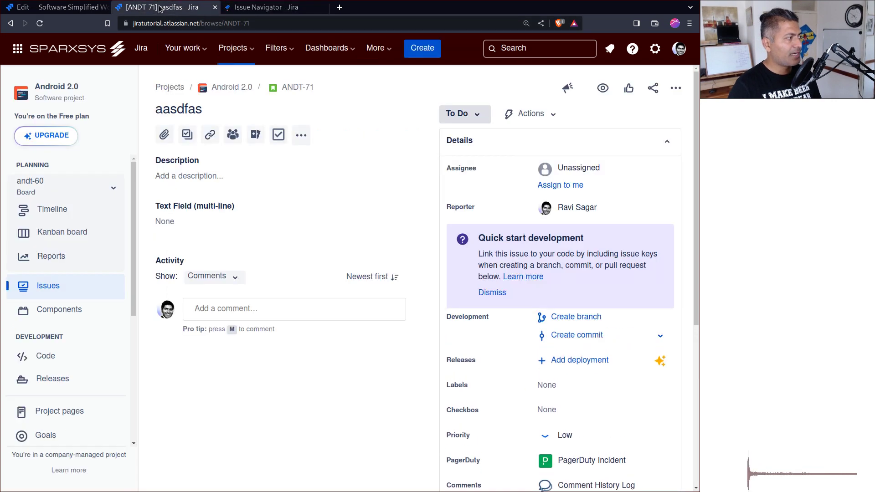
click(461, 114)
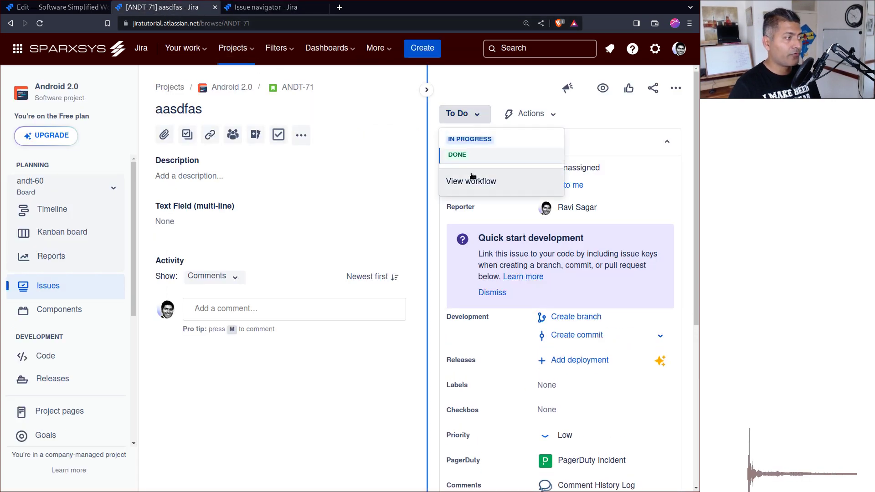
click(471, 181)
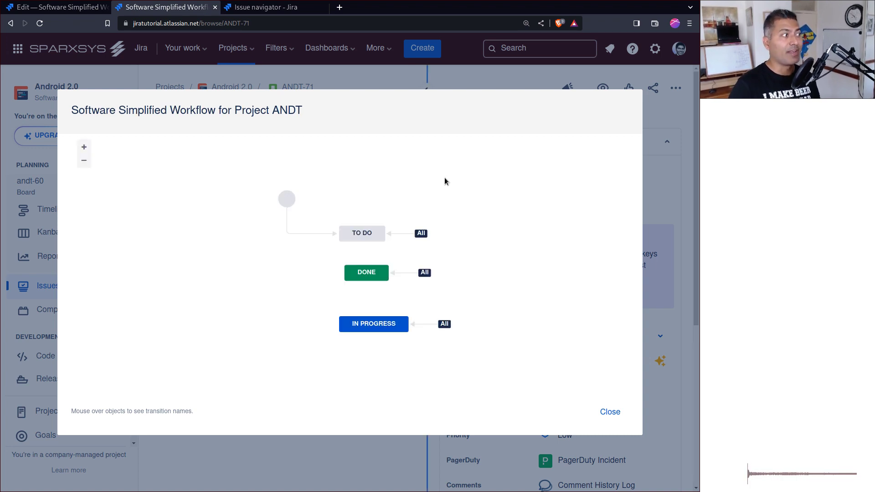
Close the workflow diagram and filter the issue navigator with the JQL query "key = ANDT-71"
key(ctrl+Tab)
triple_click(439, 132)
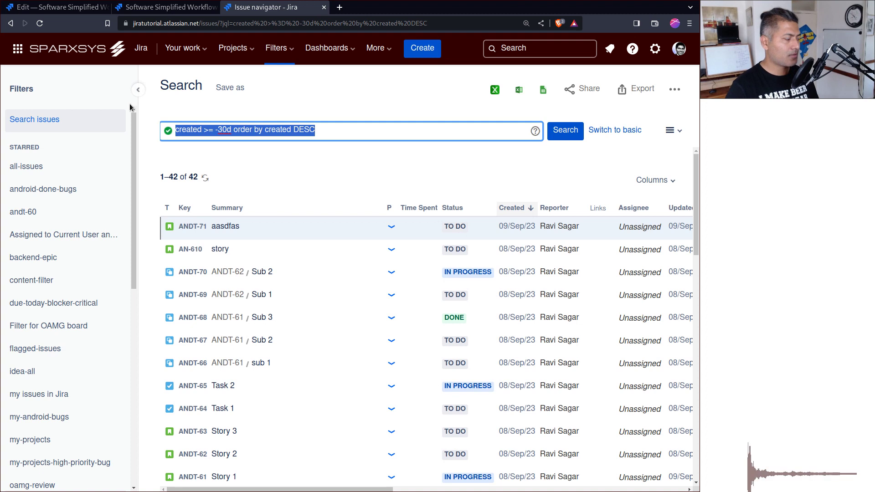
text(key)
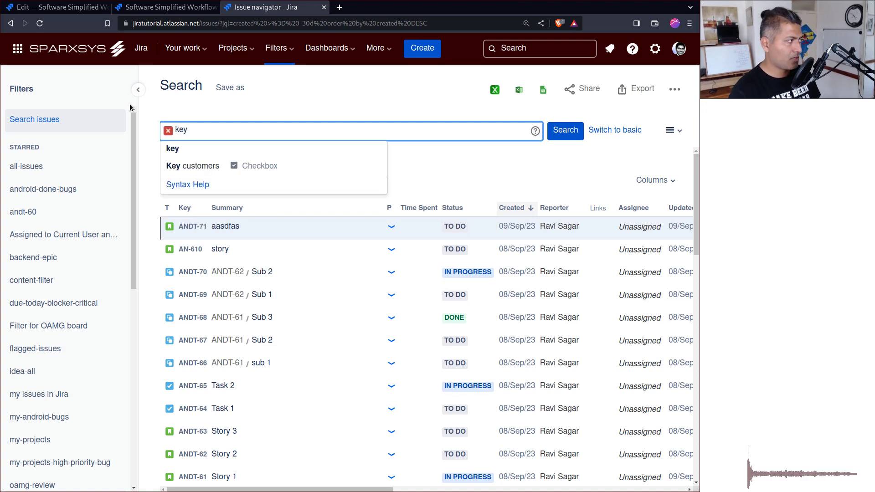
text( = )
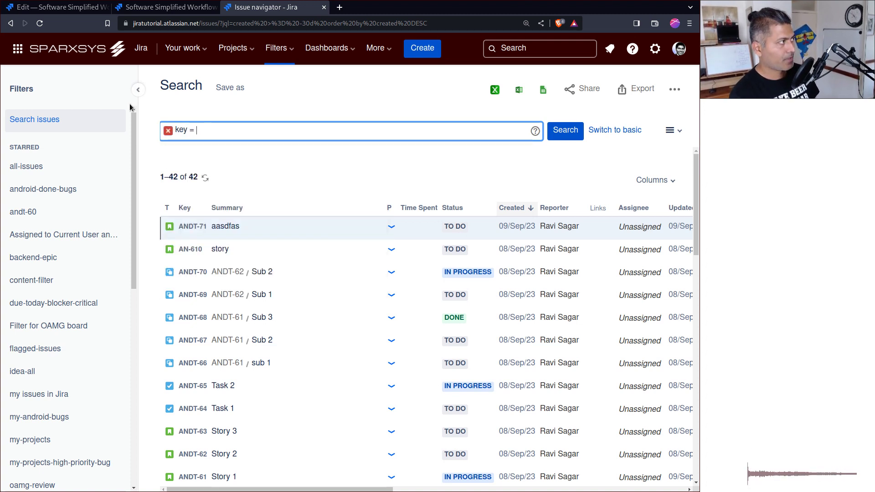
text(ANDT)
key(BackSpace)
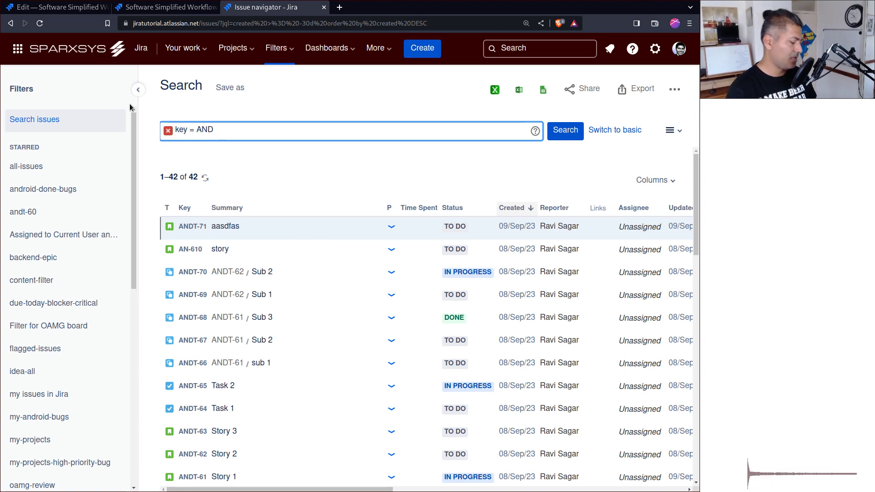
text(T-71)
key(ctrl+shift+Tab)
key(Escape)
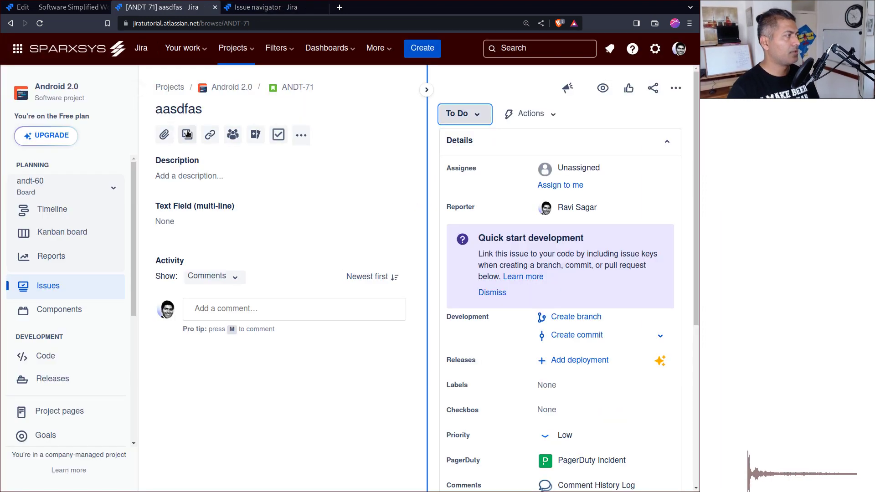
key(ctrl+Tab)
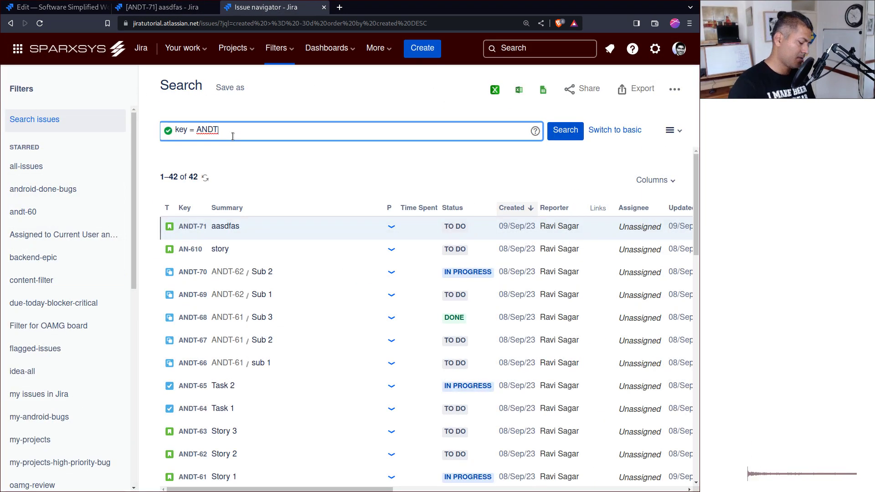
text(71)
key(Return)
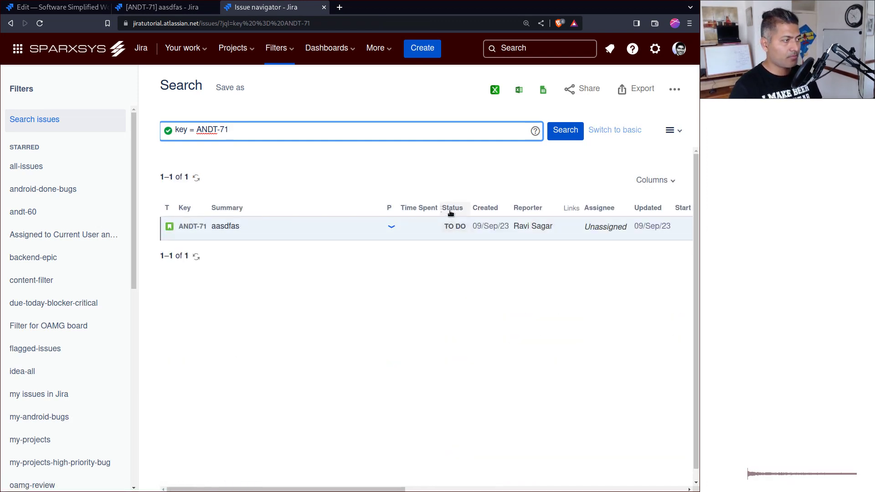
Collapse the filters sidebar and add the Resolution and Resolved columns to the search results
click(348, 376)
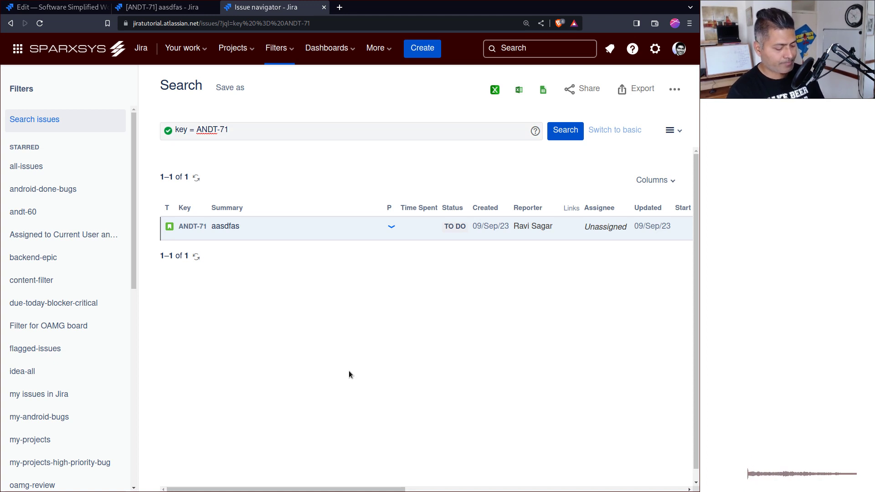
key([)
scroll(446, 474, right, 5)
scroll(446, 474, right, 5)
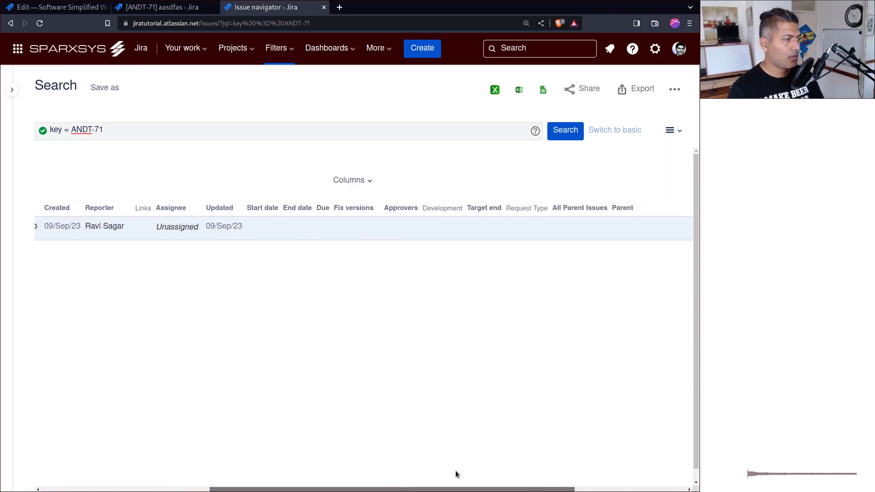
scroll(661, 465, left, 10)
scroll(300, 477, left, 3)
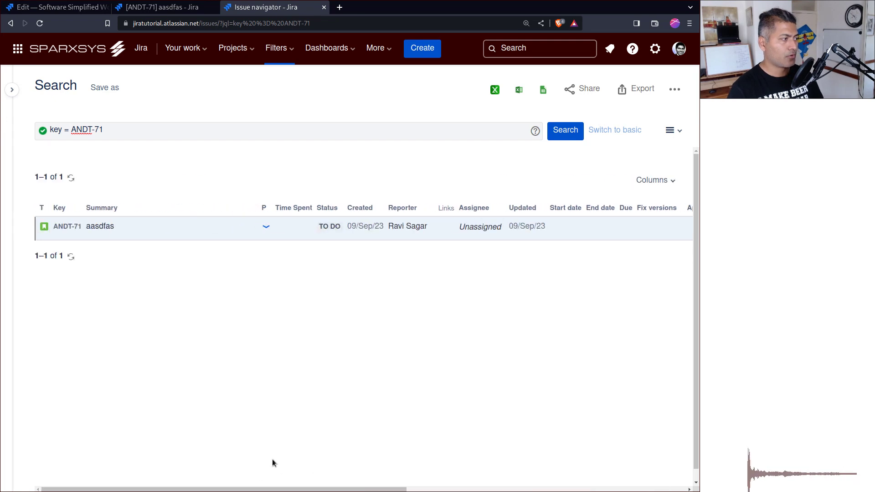
click(666, 181)
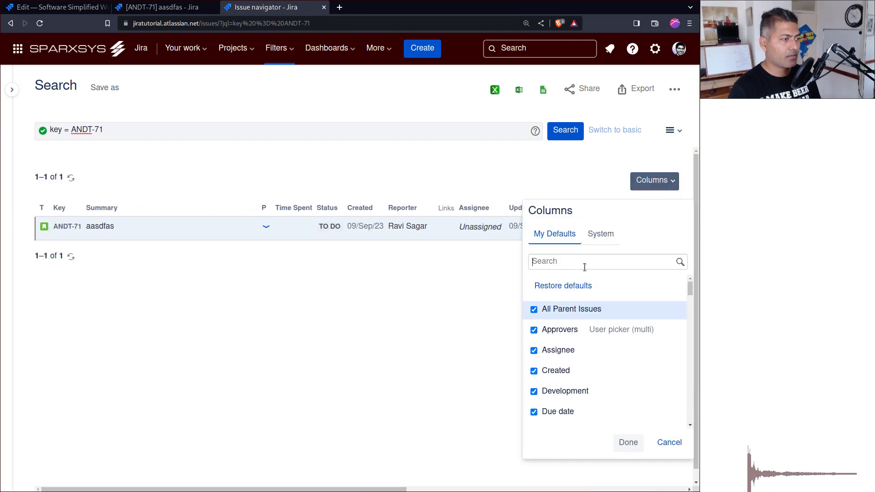
text(res)
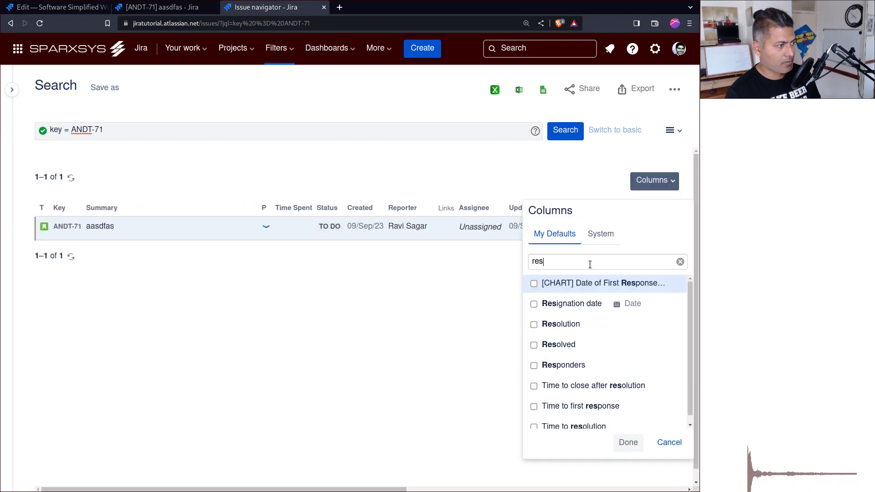
click(563, 346)
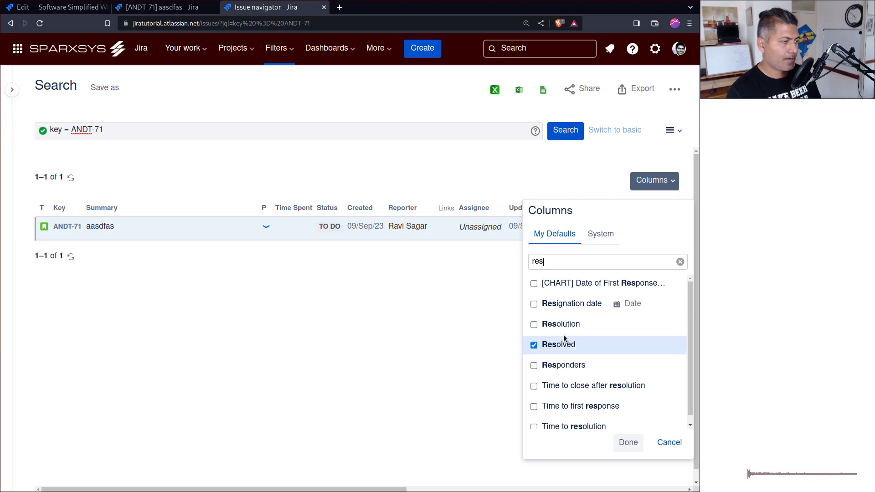
click(563, 324)
click(627, 444)
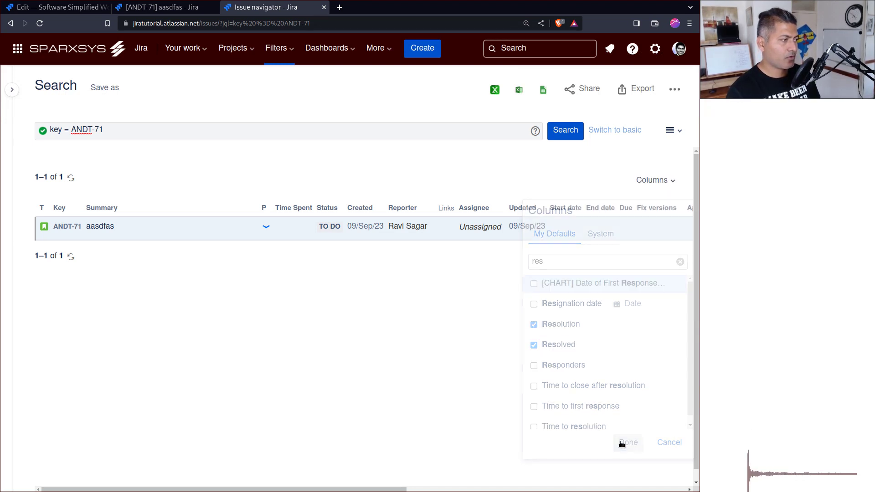
Reorder the result columns so that Resolution and Resolved come directly after Status
drag(360, 489, 638, 490)
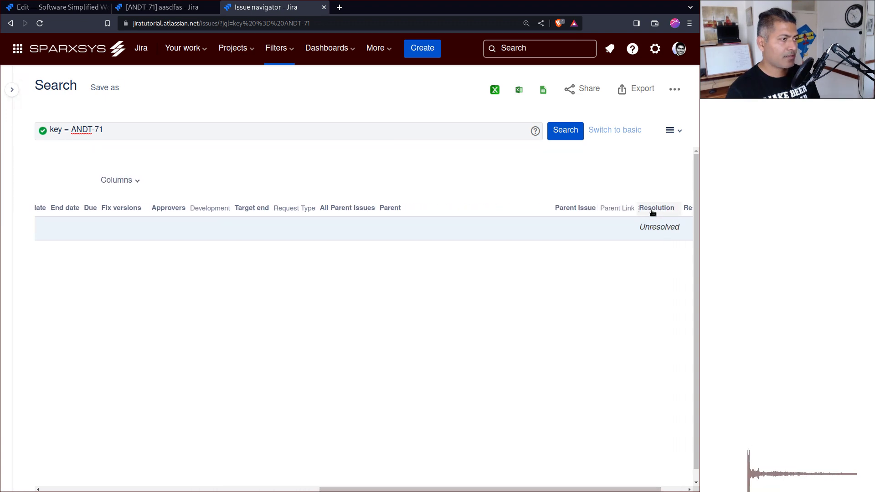
drag(655, 209, 115, 211)
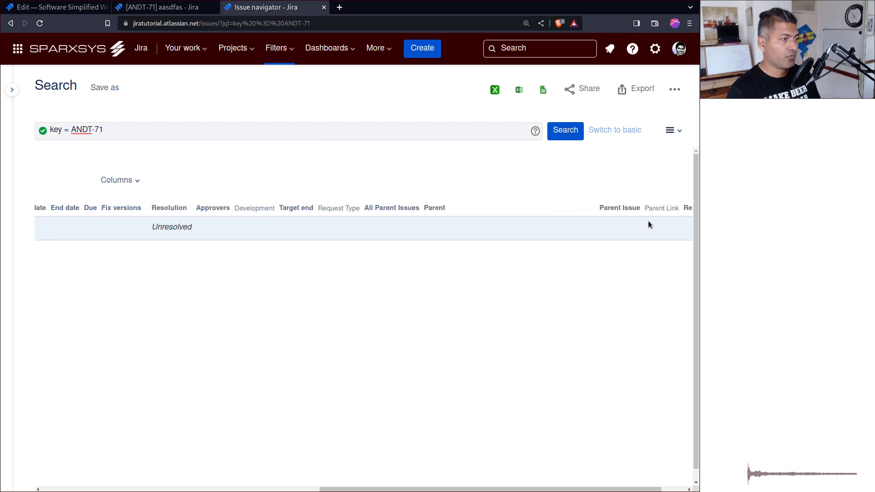
drag(454, 488, 479, 488)
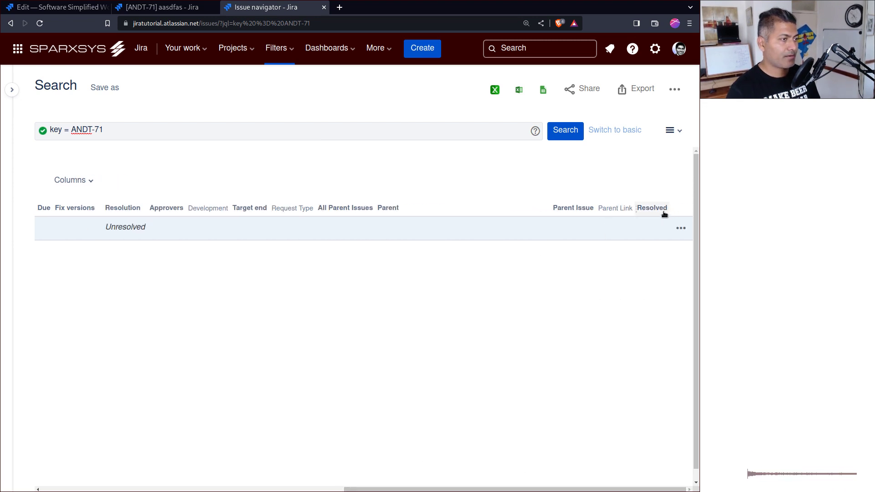
drag(652, 208, 166, 210)
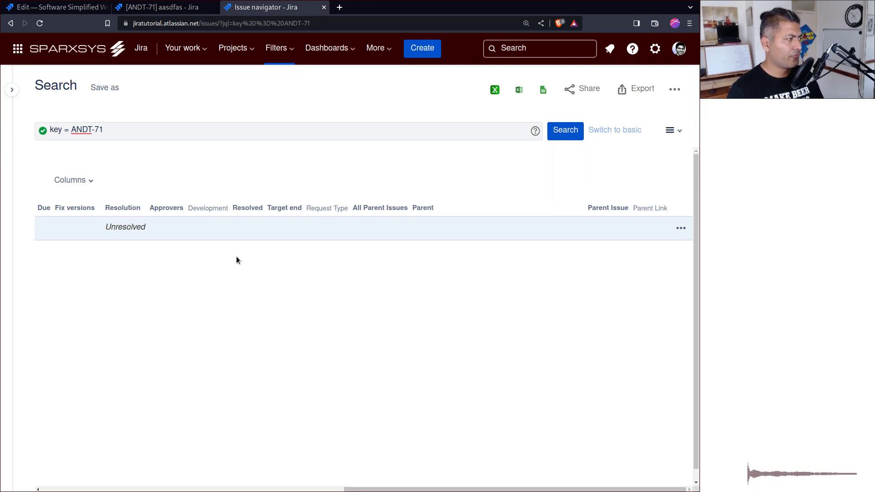
drag(251, 207, 87, 210)
drag(371, 488, 149, 490)
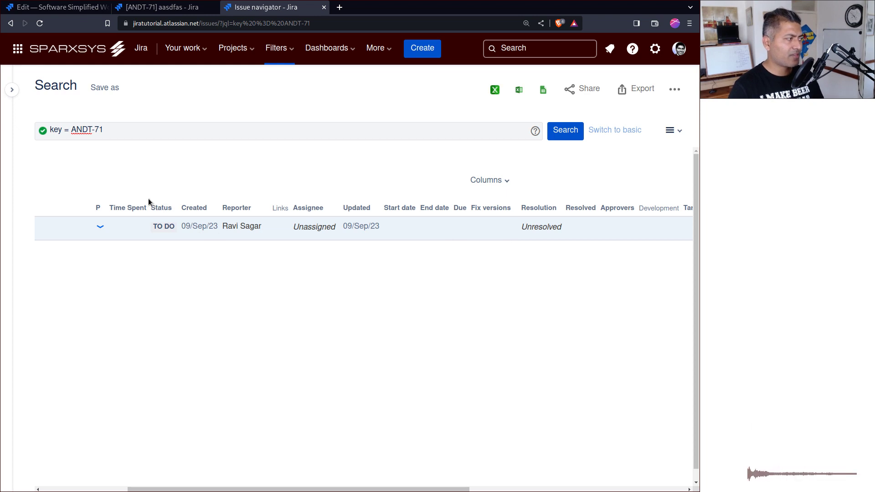
drag(524, 208, 173, 208)
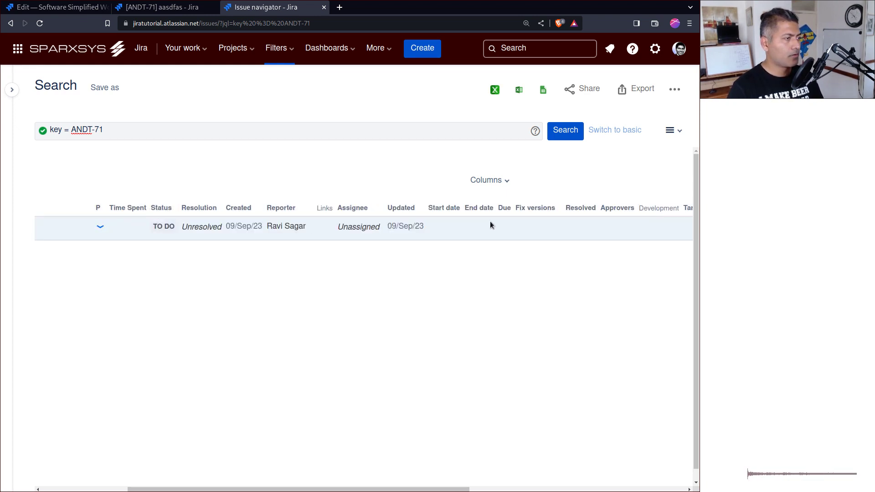
drag(579, 209, 233, 209)
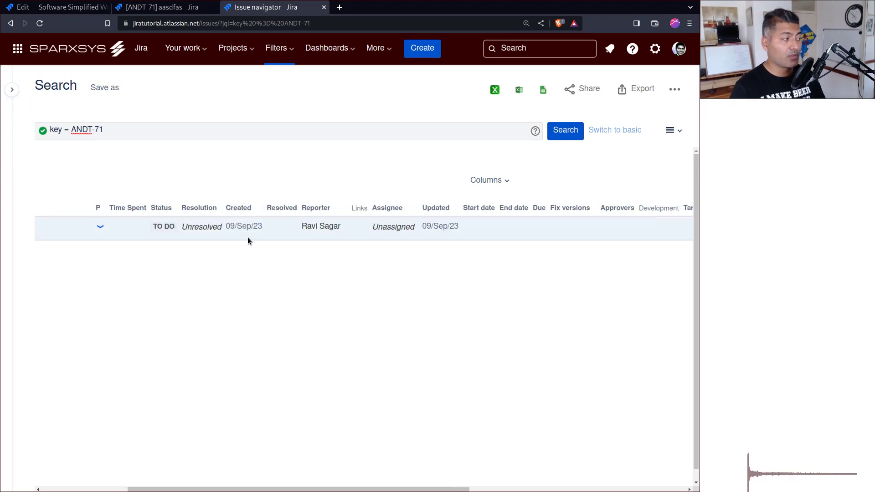
drag(284, 211, 207, 209)
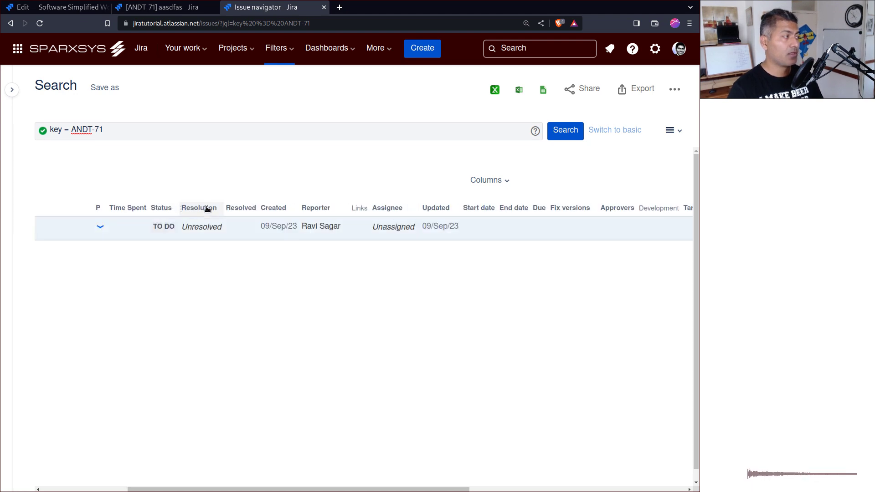
Transition ANDT-71 to Done and rerun the search to check its Resolution and Resolved values
key(ctrl+Page_Up)
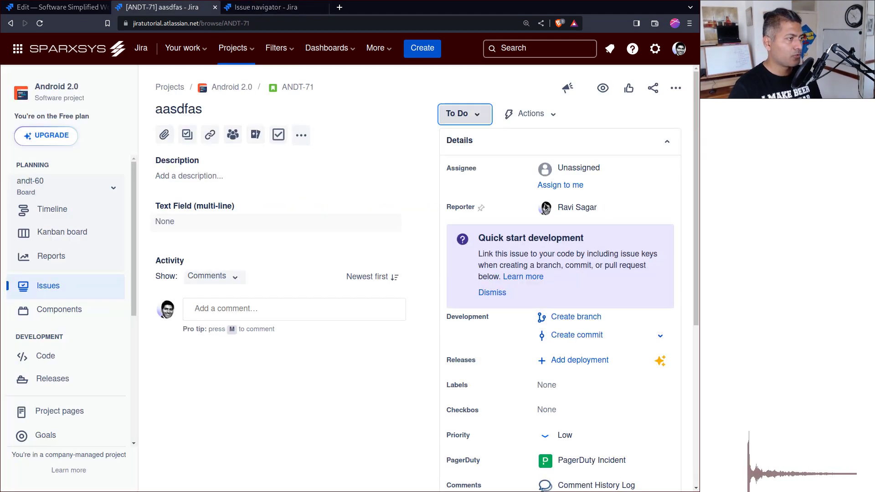
click(467, 114)
click(473, 157)
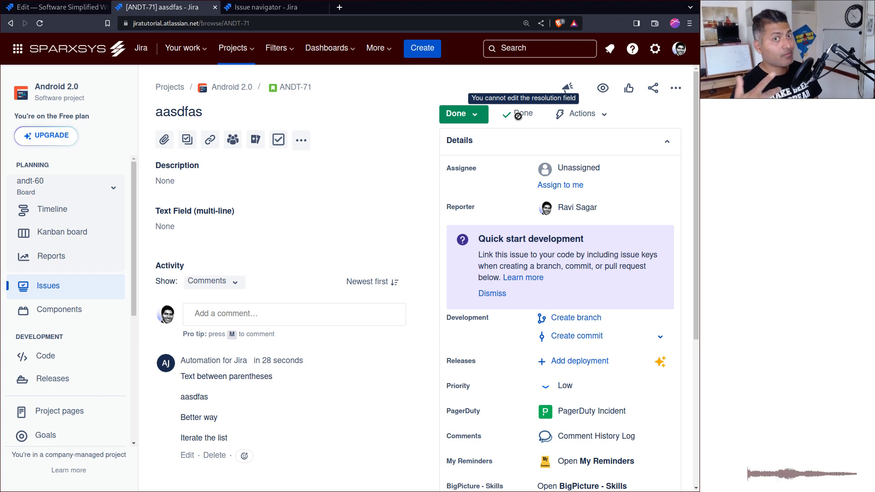
key(ctrl+Tab)
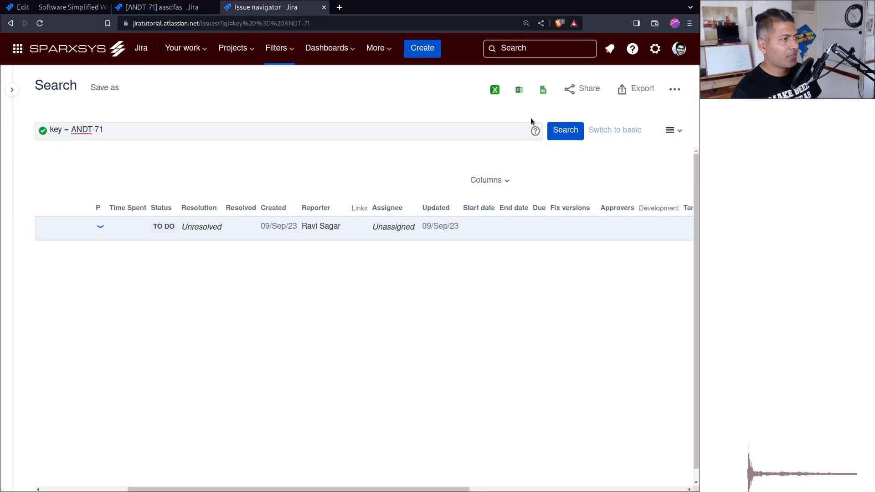
click(568, 128)
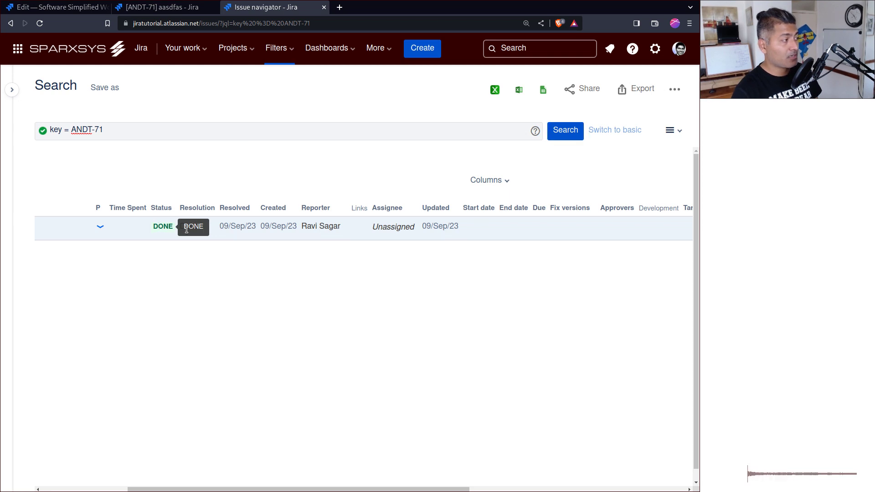
triple_click(238, 227)
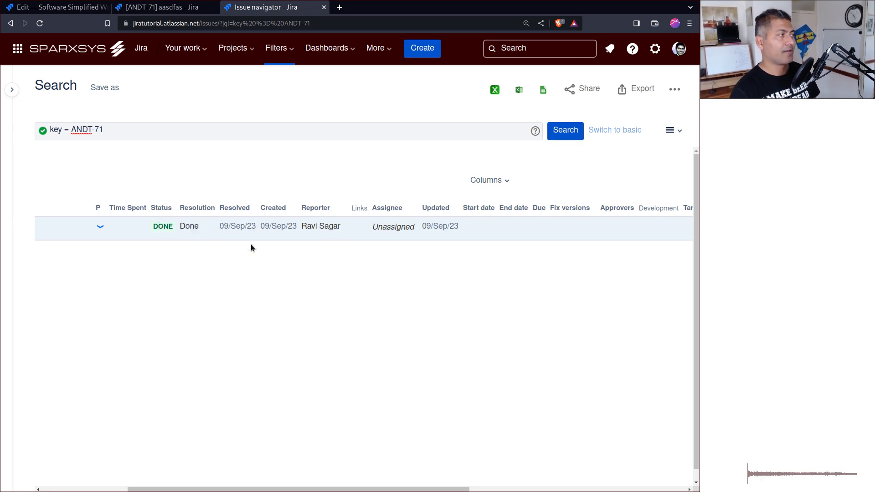
Transition ANDT-71 back to To Do, rerun the search to check its Resolution, and return to the issue
key(ctrl+shift+Tab)
click(461, 113)
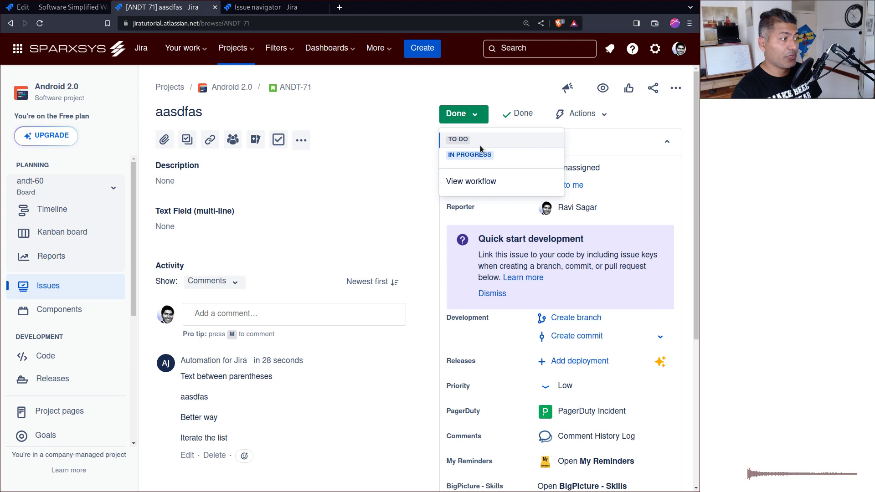
click(478, 141)
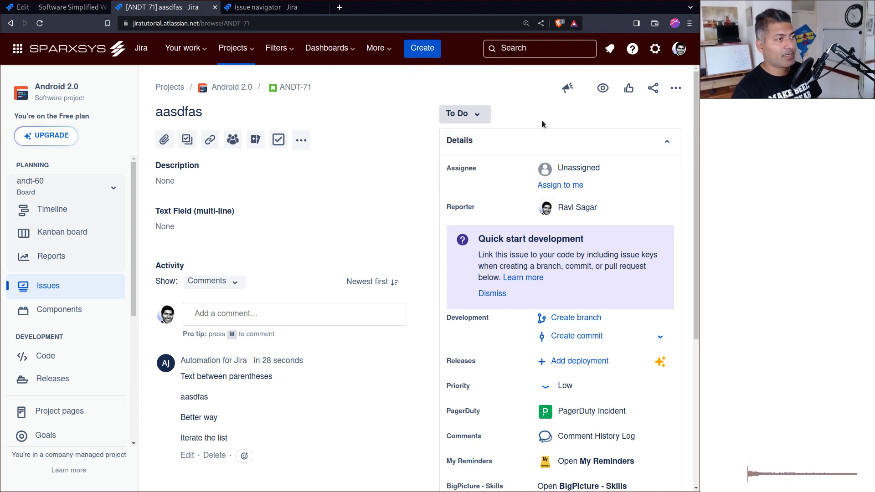
key(ctrl+Tab)
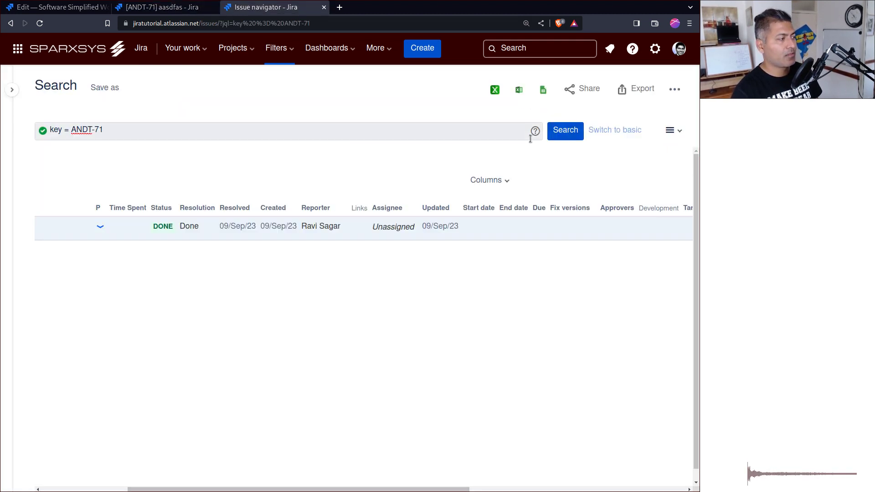
click(565, 131)
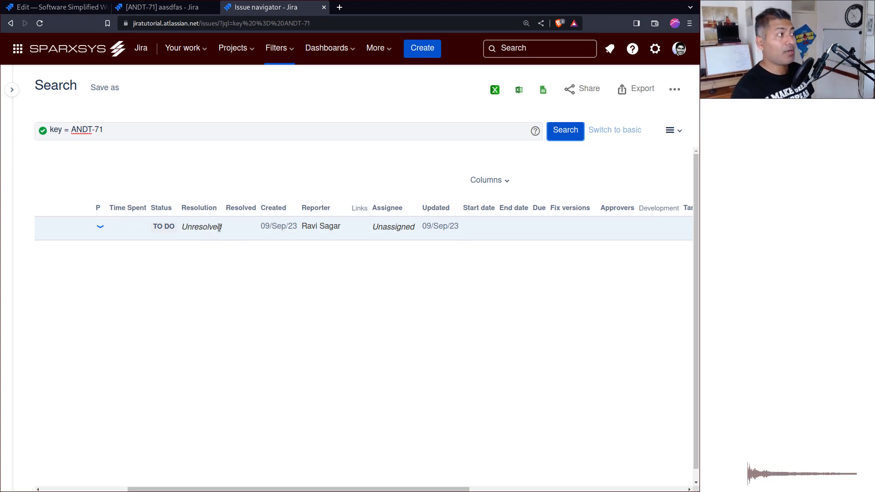
key(ctrl+shift+Tab)
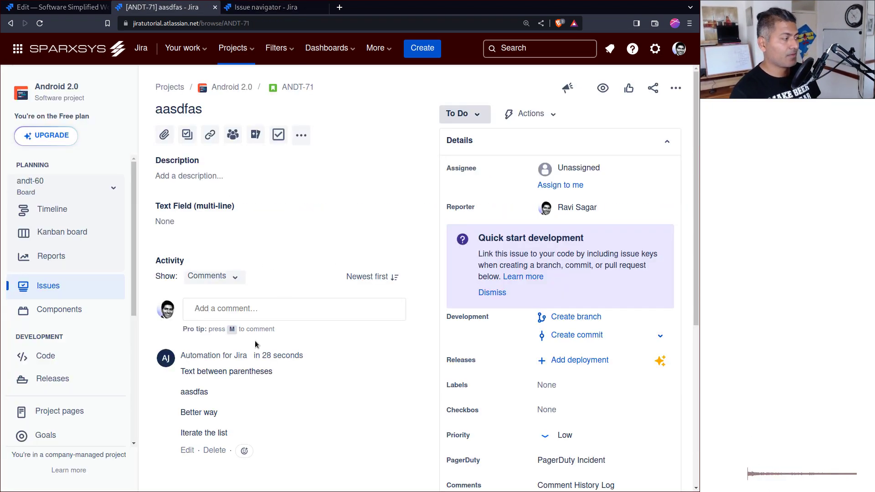
Show the History activity of ANDT-71 and examine its Status and Resolution changes
click(216, 278)
click(207, 324)
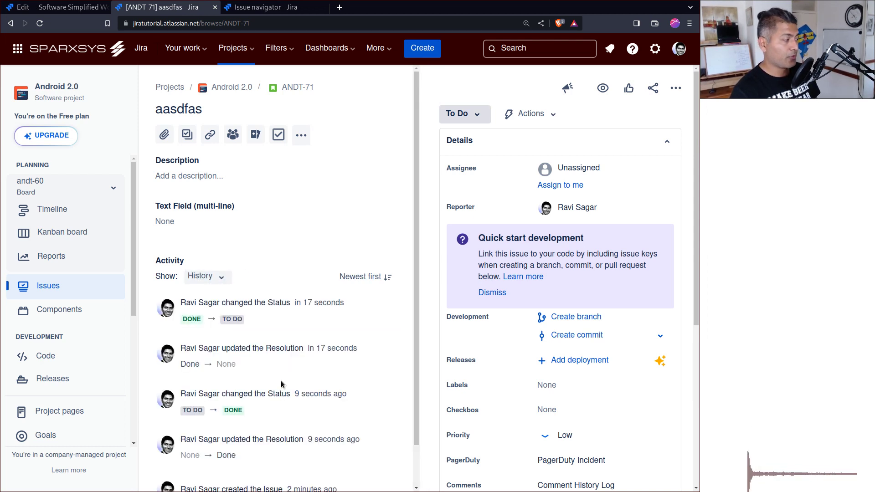
scroll(283, 346, down, 1)
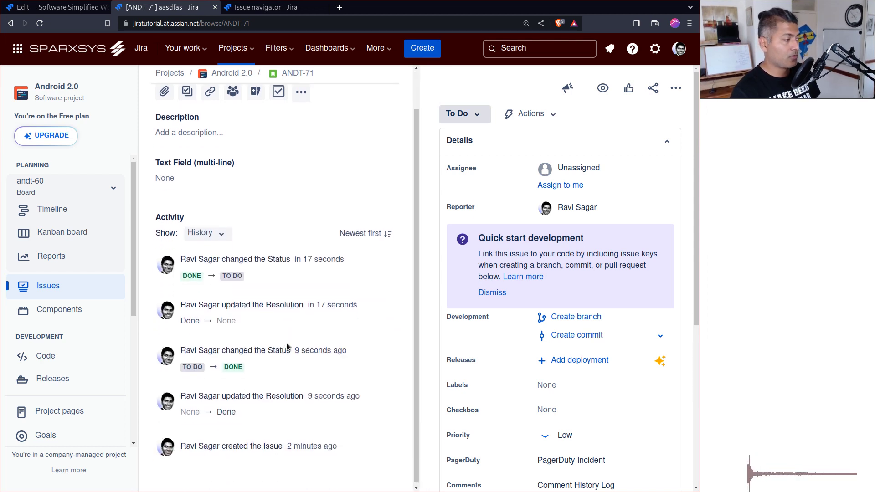
double_click(245, 301)
double_click(244, 303)
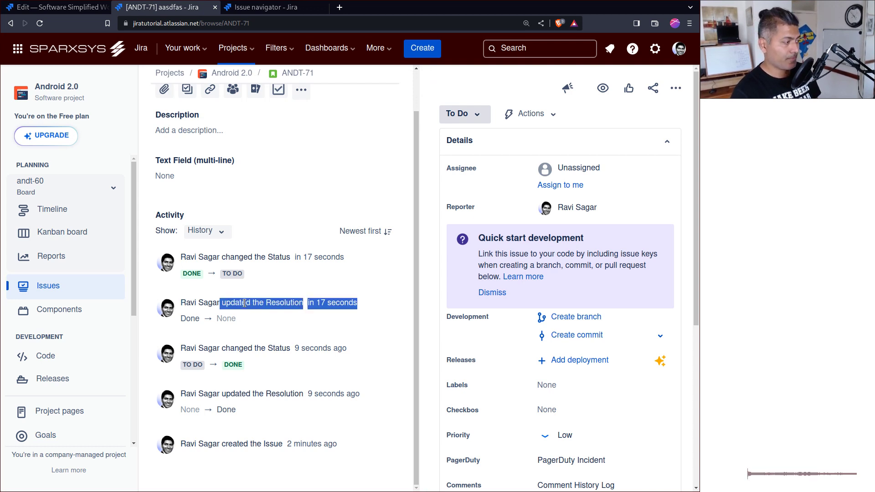
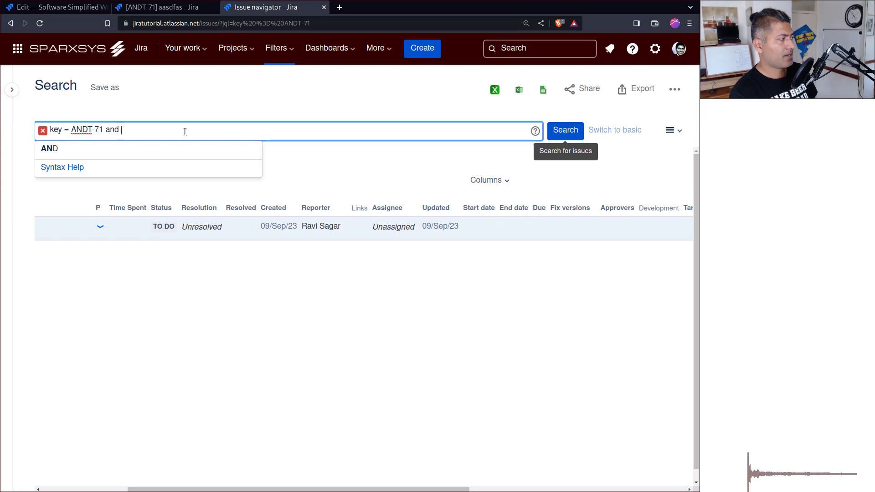
Try extending the JQL query "key = ANDT-71" with an "and resolved" condition
key(Down)
key(Down)
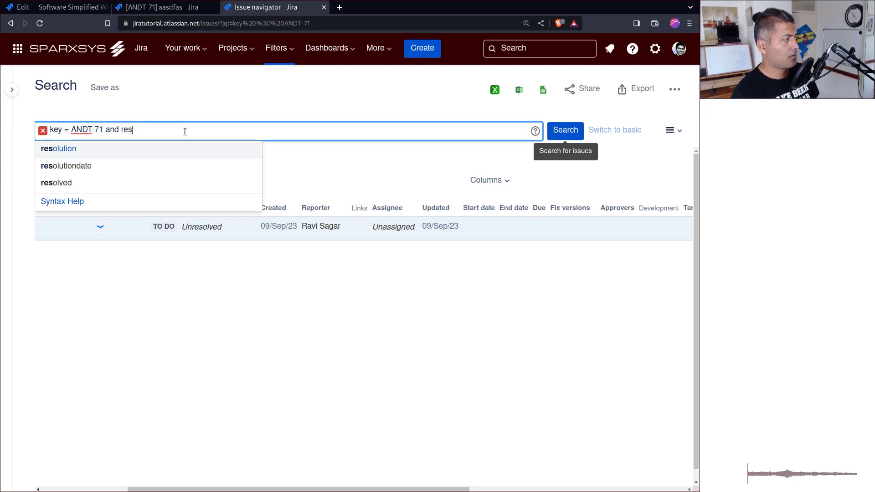
key(Down)
key(Return)
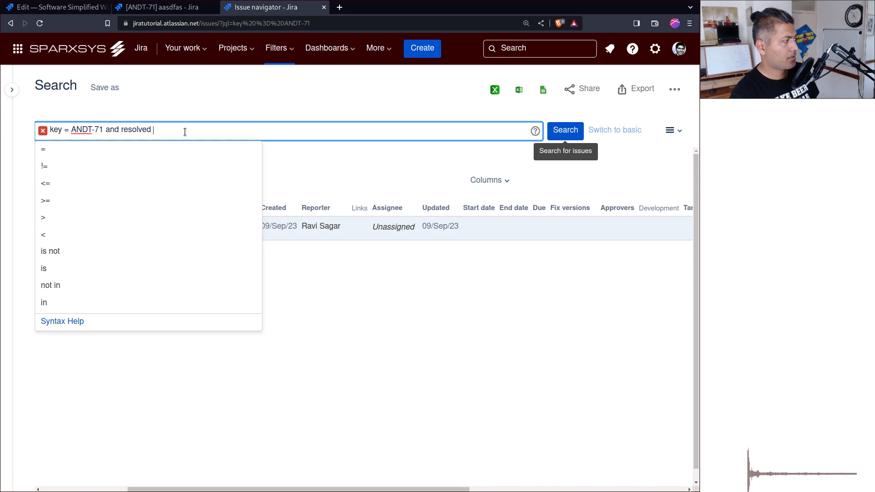
Remove the unfinished "and resolved" condition from the JQL query and return to issue ANDT-71
key(BackSpace)
key(ctrl+shift+Left)
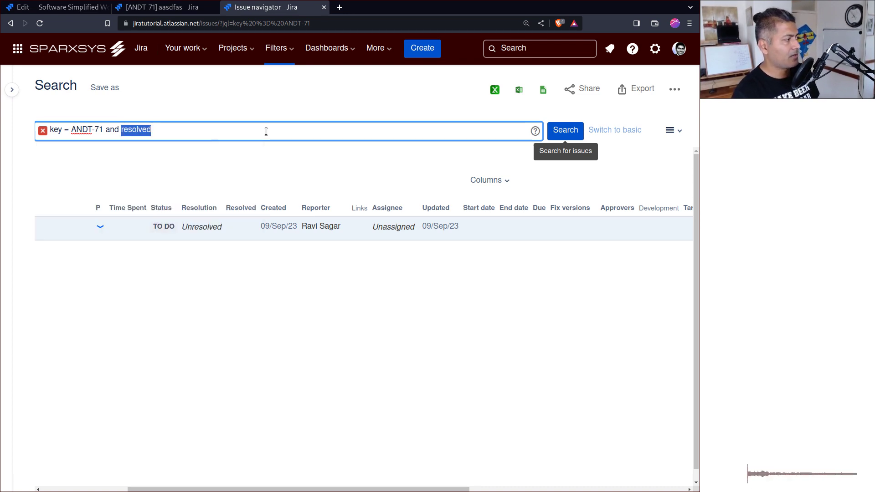
key(ctrl+shift+Left)
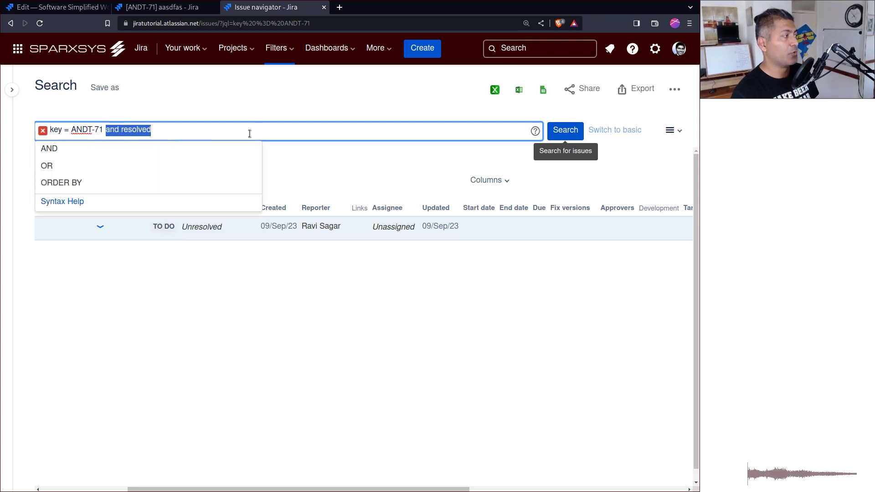
key(BackSpace)
key(BackSpace)
click(421, 164)
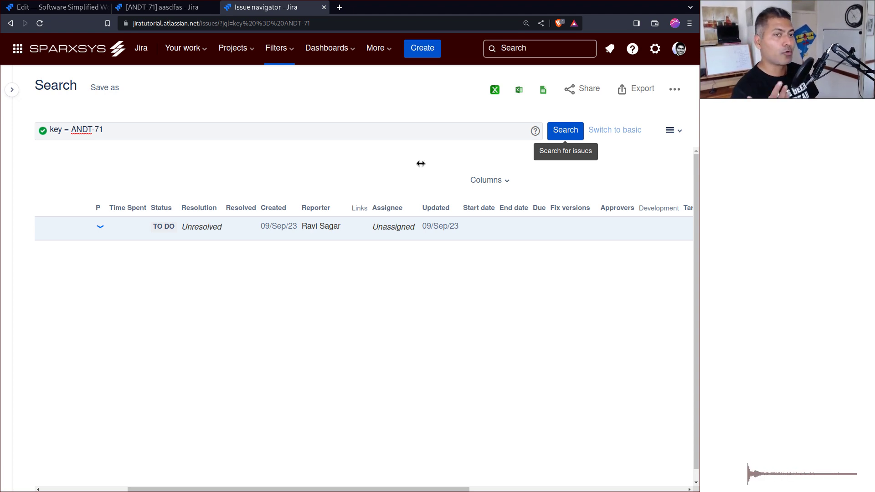
key(ctrl+shift+Tab)
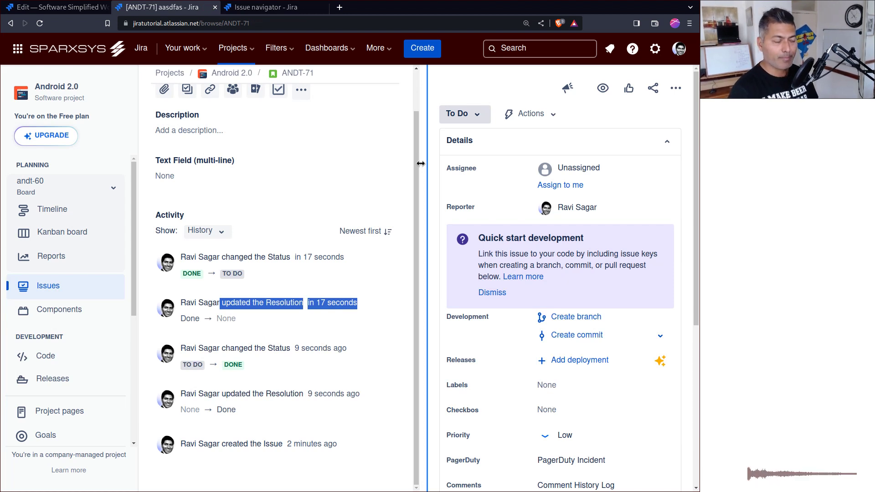